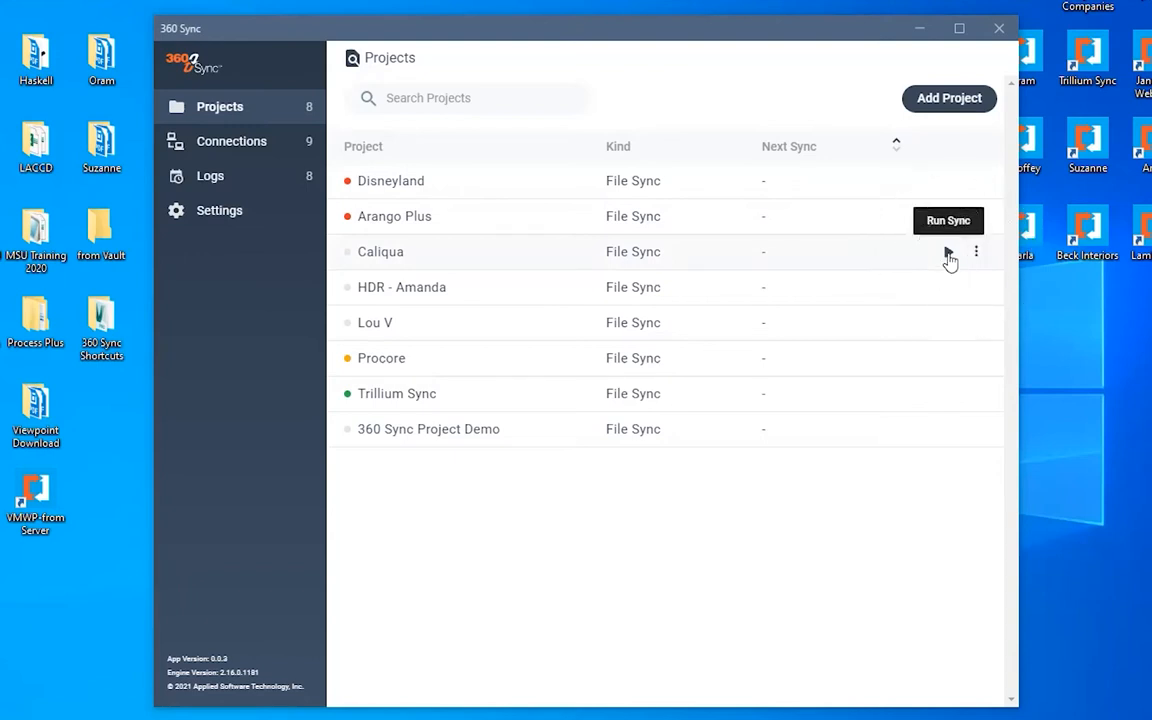
# - Open the Caliqua project's options menu and dismiss it
pyautogui.click(976, 253)
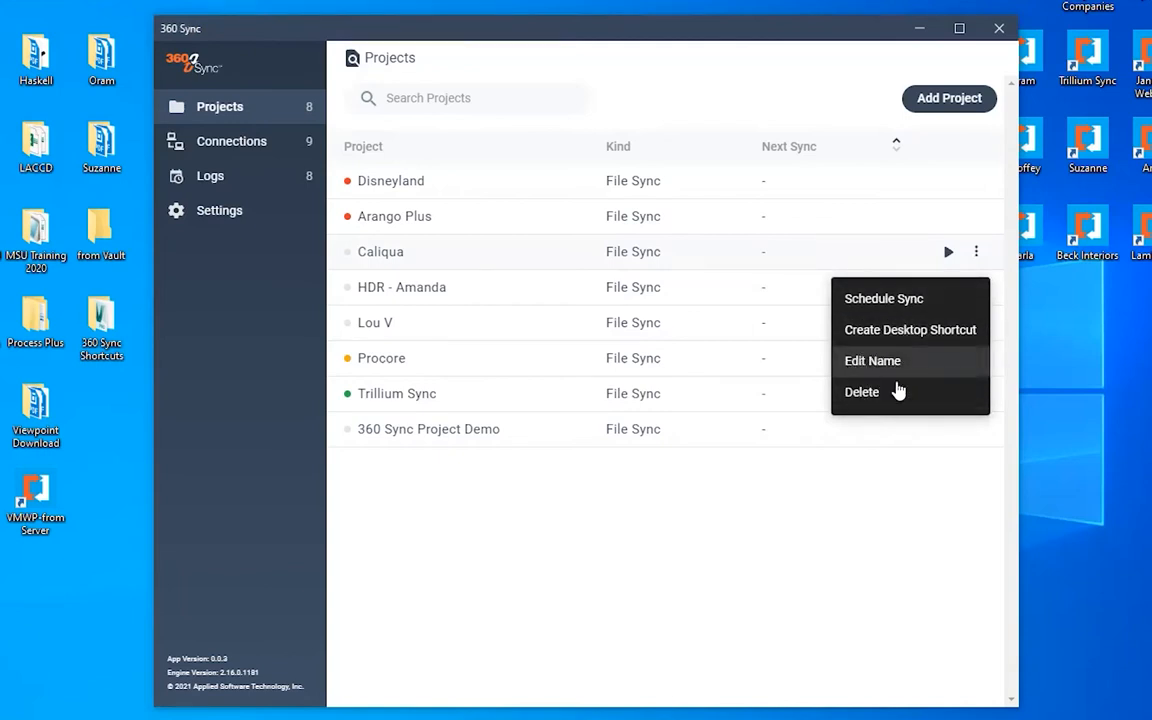
pyautogui.click(555, 540)
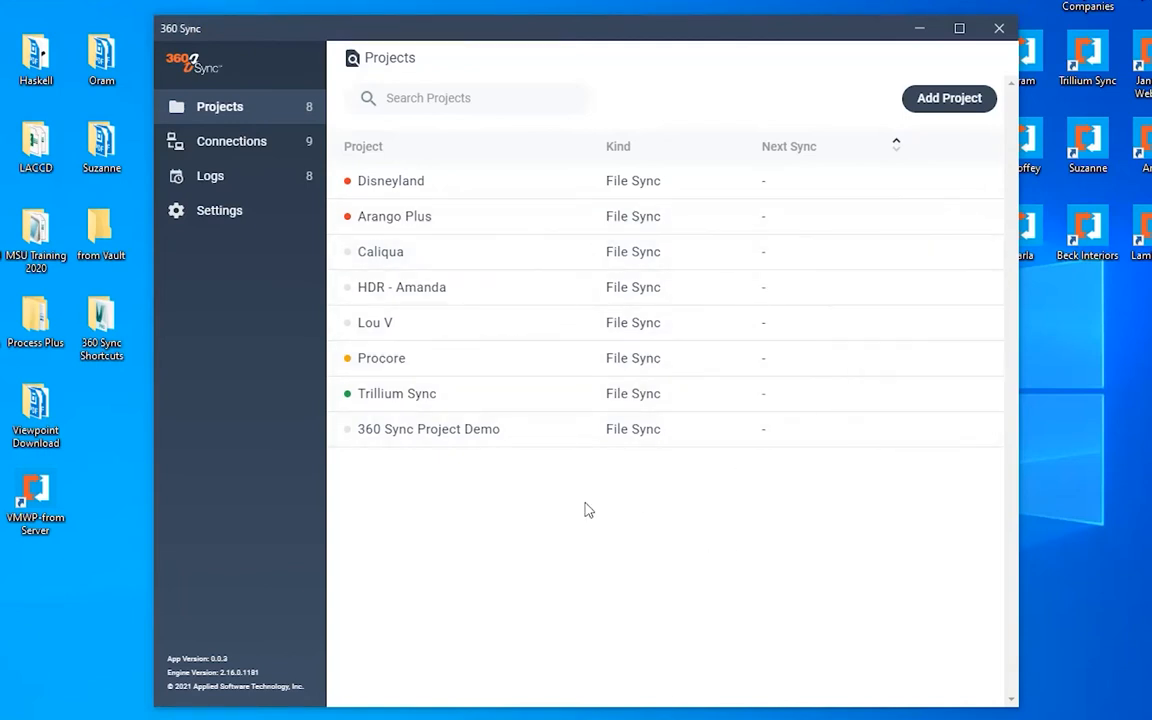
# - Add a new File Sync project named 360 Sync Project Demo
pyautogui.click(950, 102)
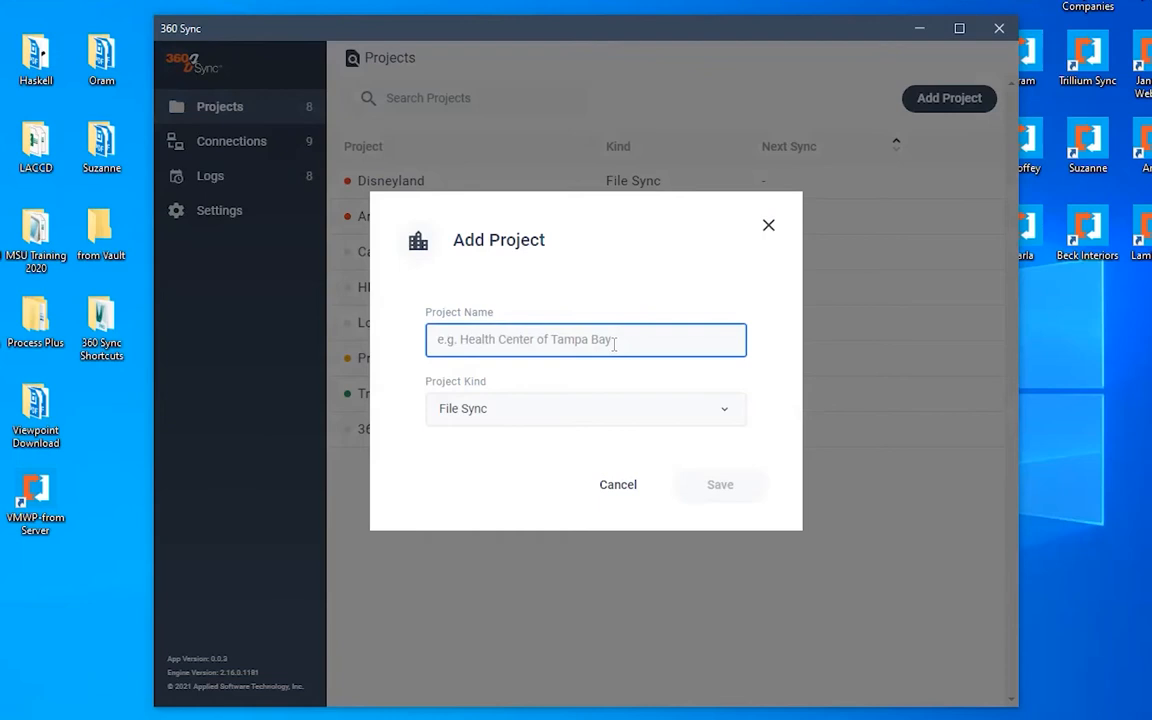
pyautogui.write('360 Sync Project Demo')
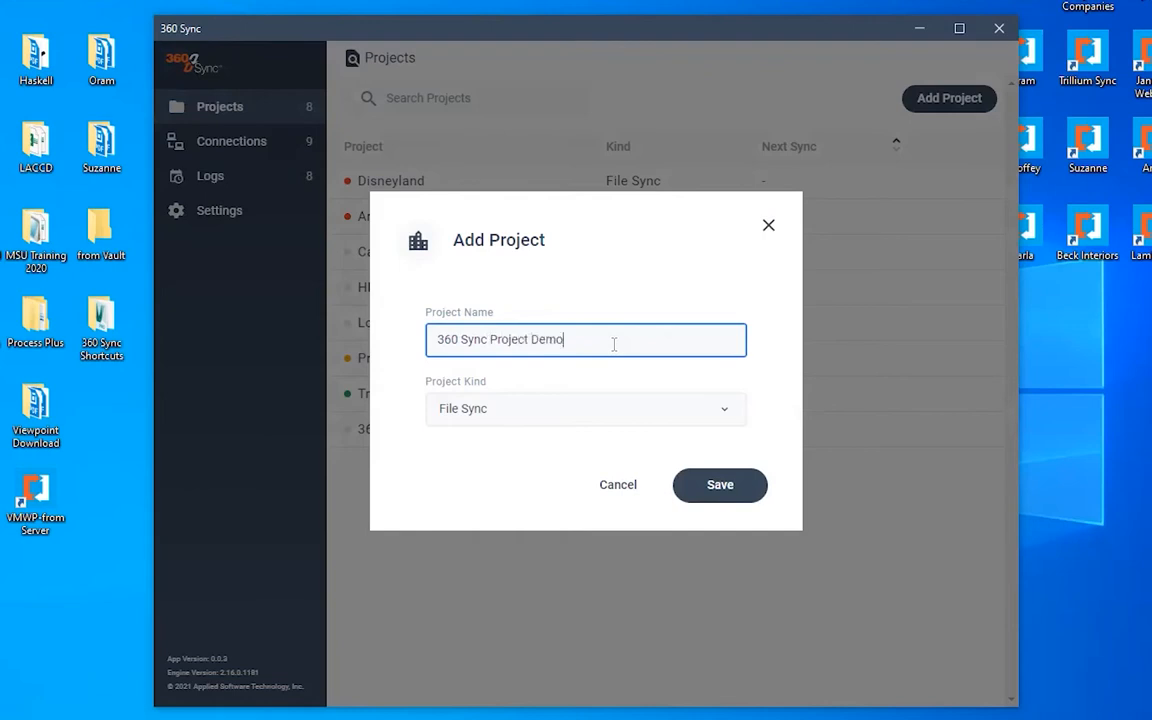
pyautogui.click(738, 485)
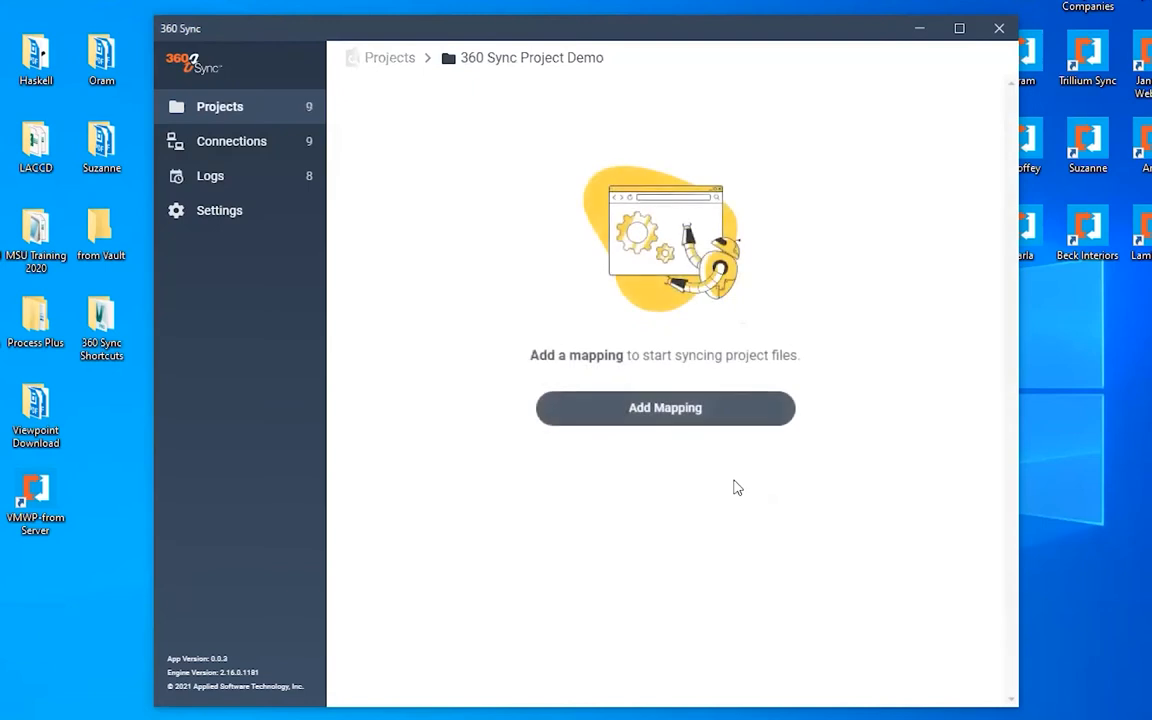
# - Start adding a mapping to the project and name it Submittals
pyautogui.click(677, 410)
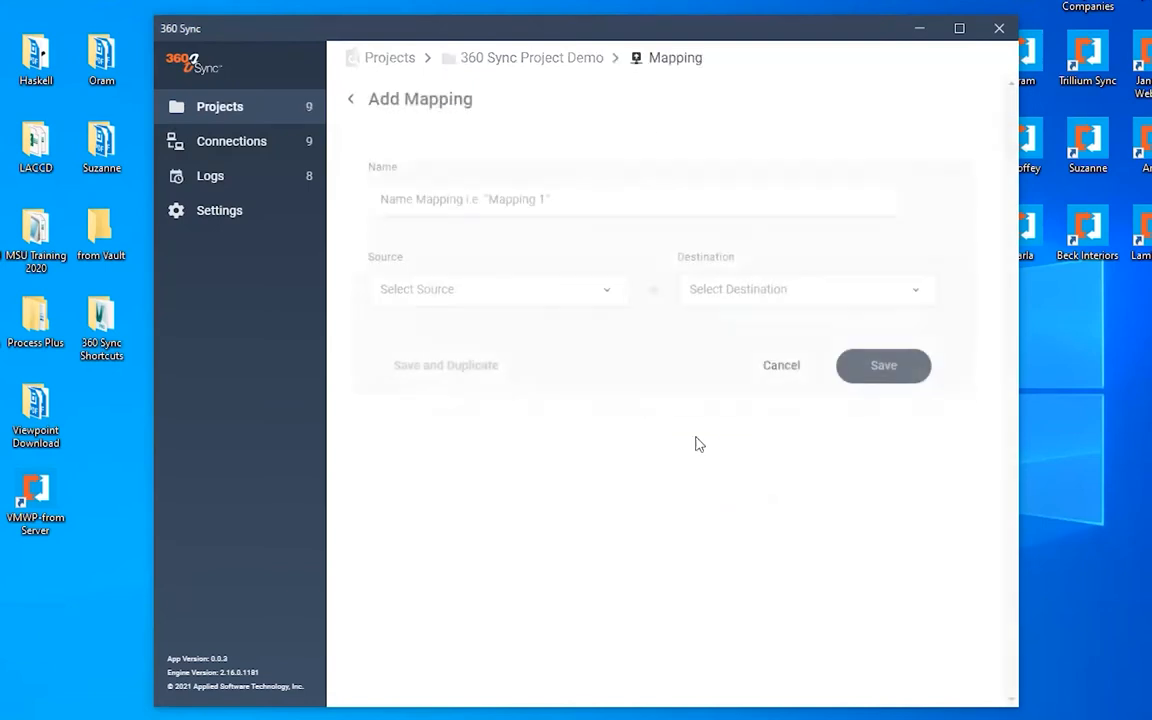
pyautogui.click(576, 204)
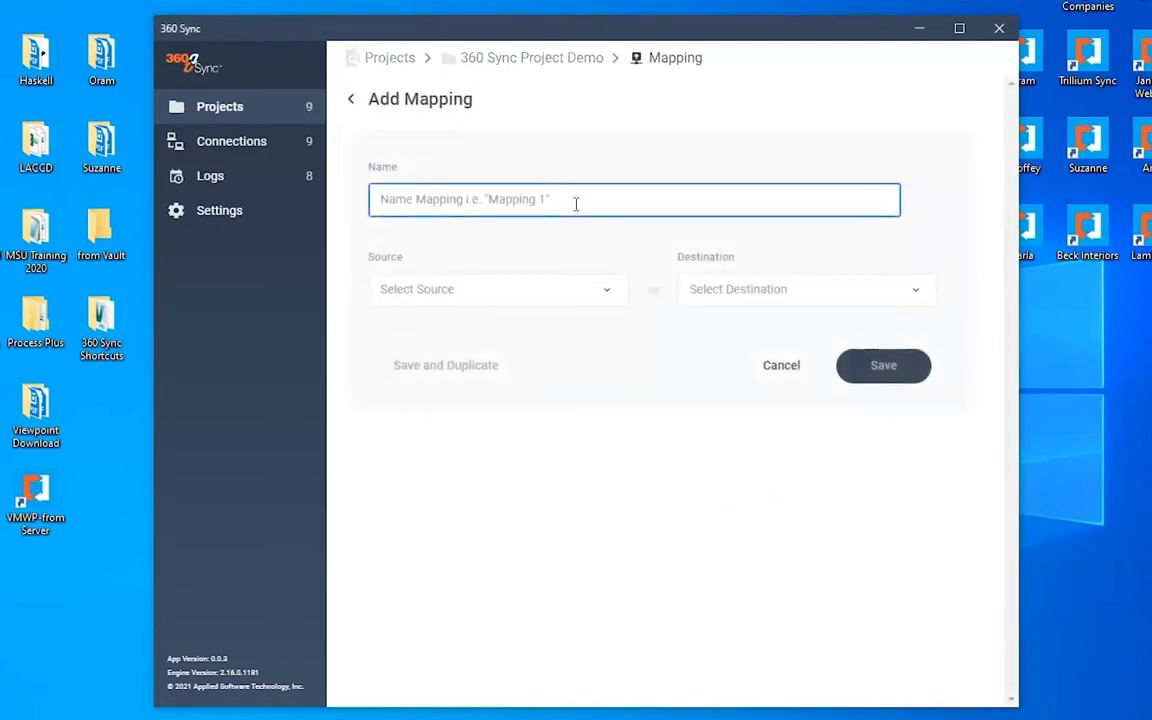
pyautogui.write('Submittals')
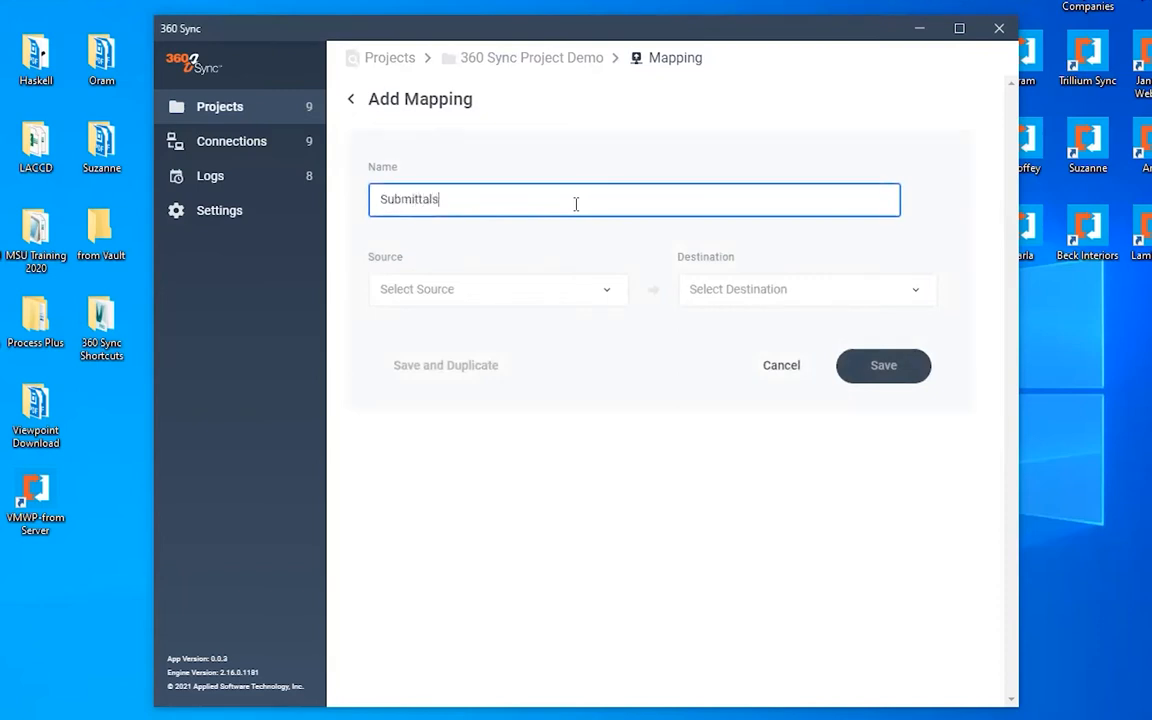
# - Set the mapping's source to Bim360 - Team/Docs and its destination to Procore
pyautogui.click(607, 294)
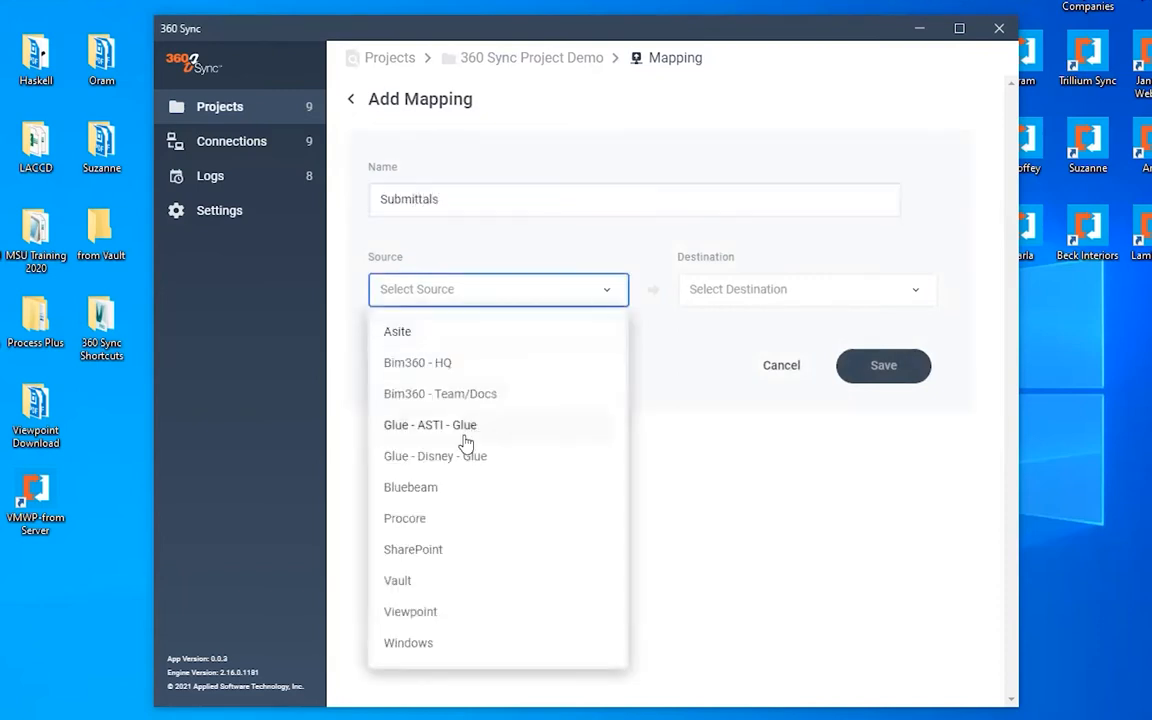
pyautogui.click(450, 398)
pyautogui.click(818, 296)
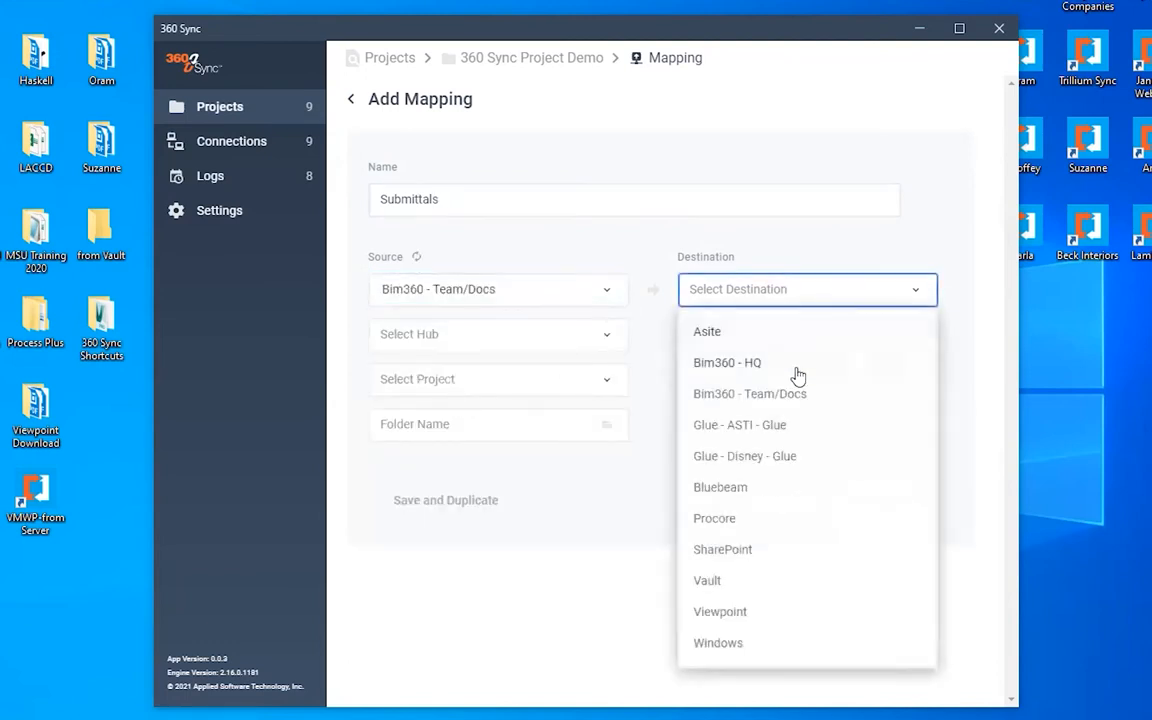
pyautogui.click(714, 520)
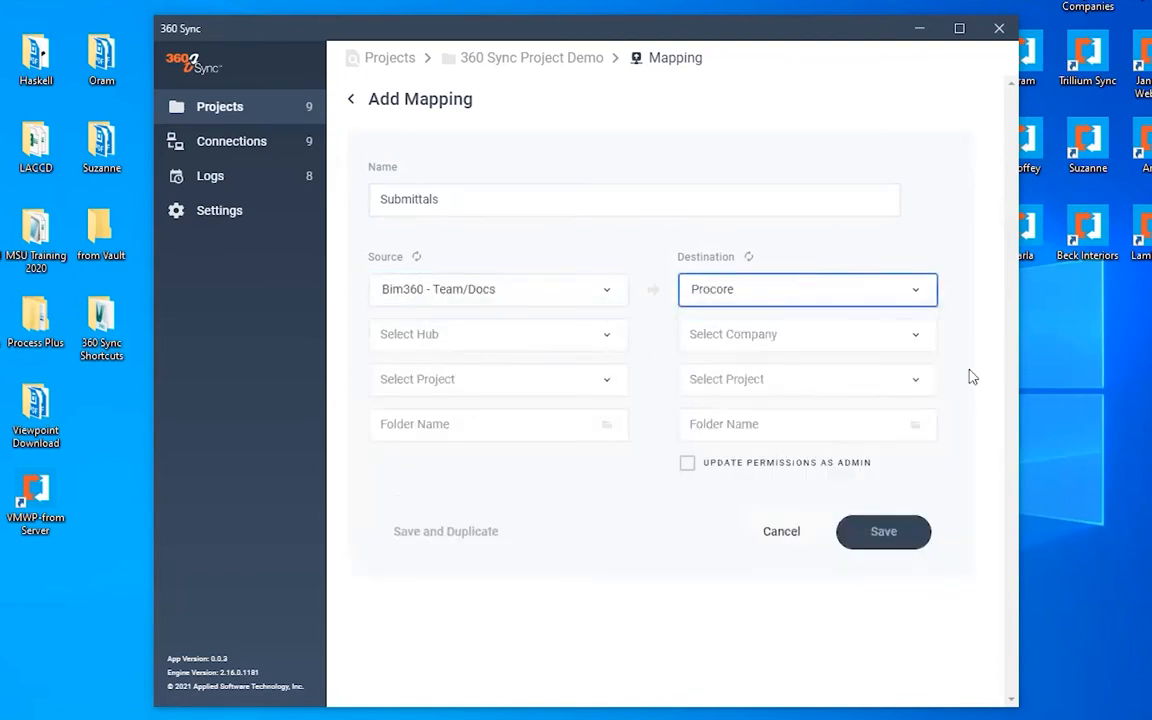
# - Choose (Docs) ASTI-CTG as the source hub and 360 Sync as the source project
pyautogui.click(486, 337)
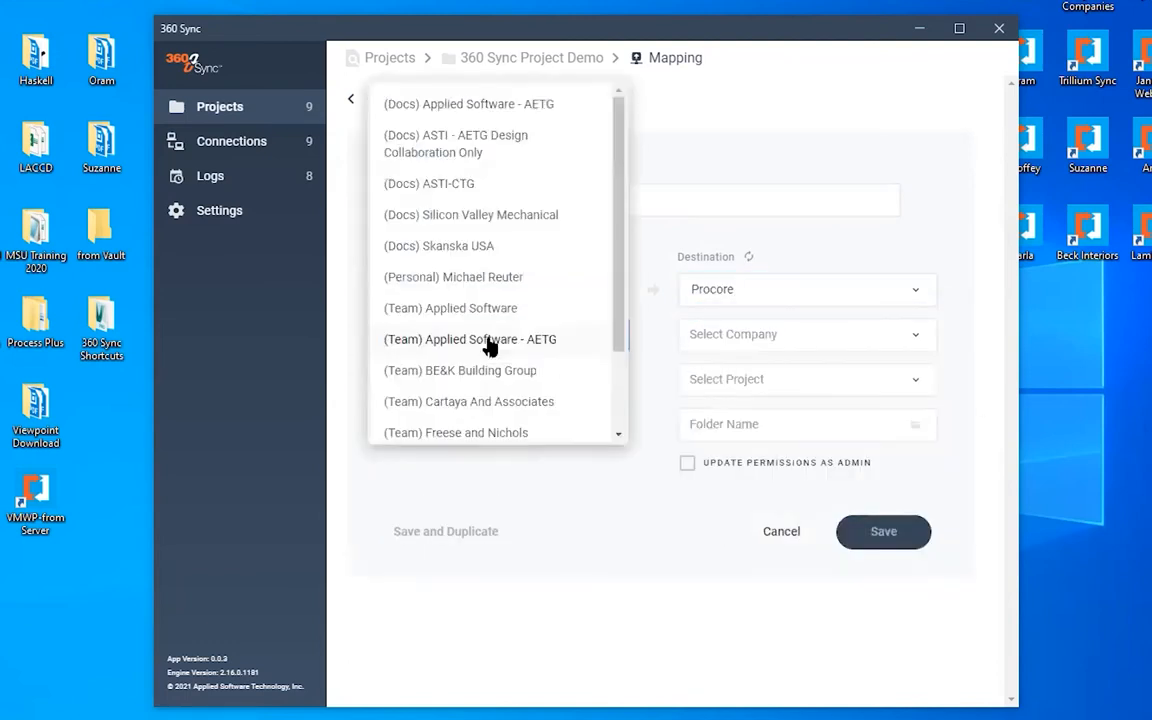
pyautogui.click(455, 186)
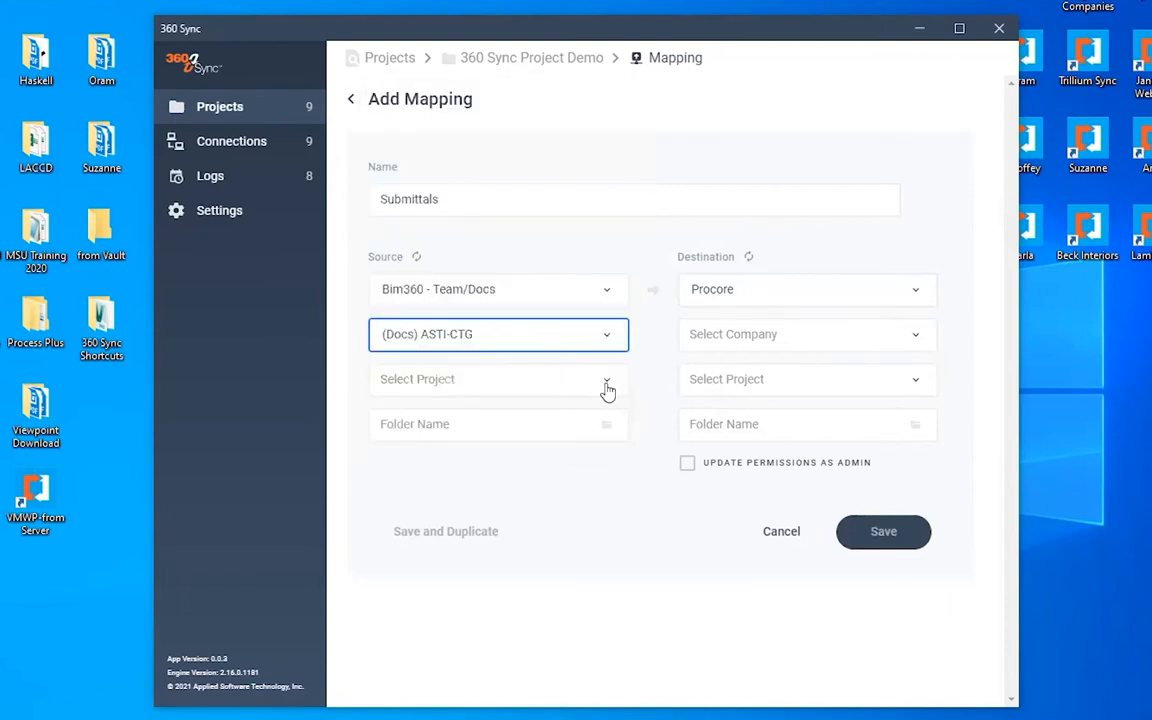
pyautogui.click(607, 381)
pyautogui.click(420, 107)
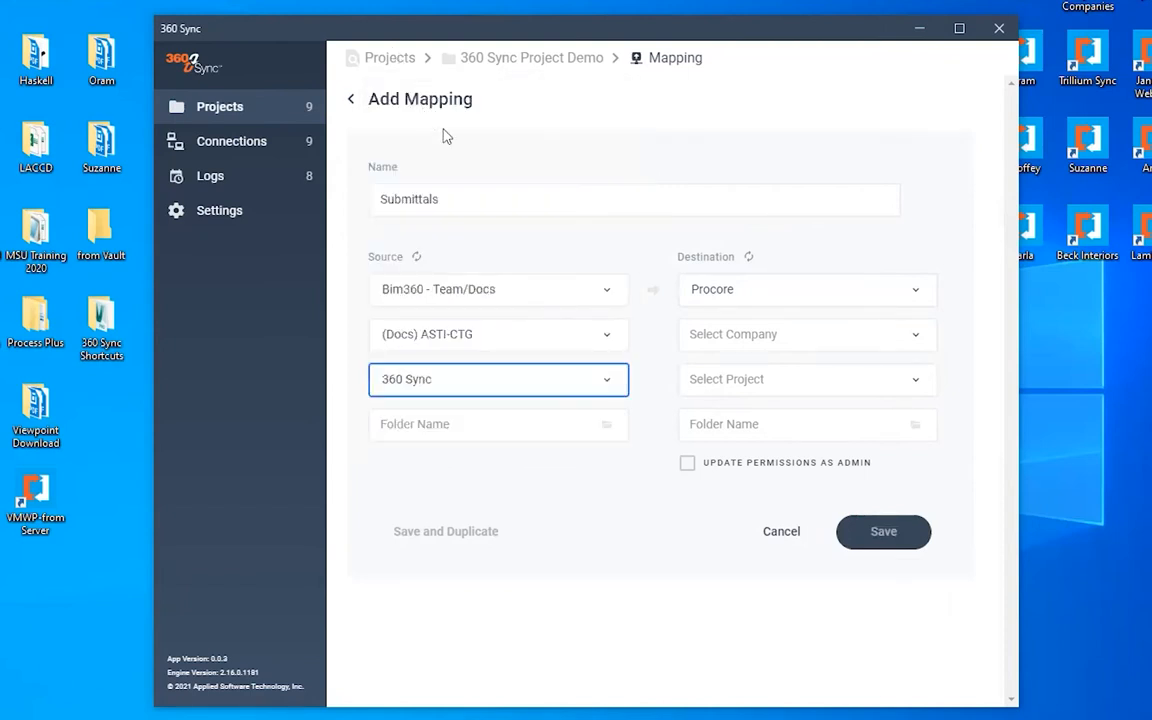
# - Select the source folder Project Files/Submittals in the 360 Sync folder tree
pyautogui.click(617, 425)
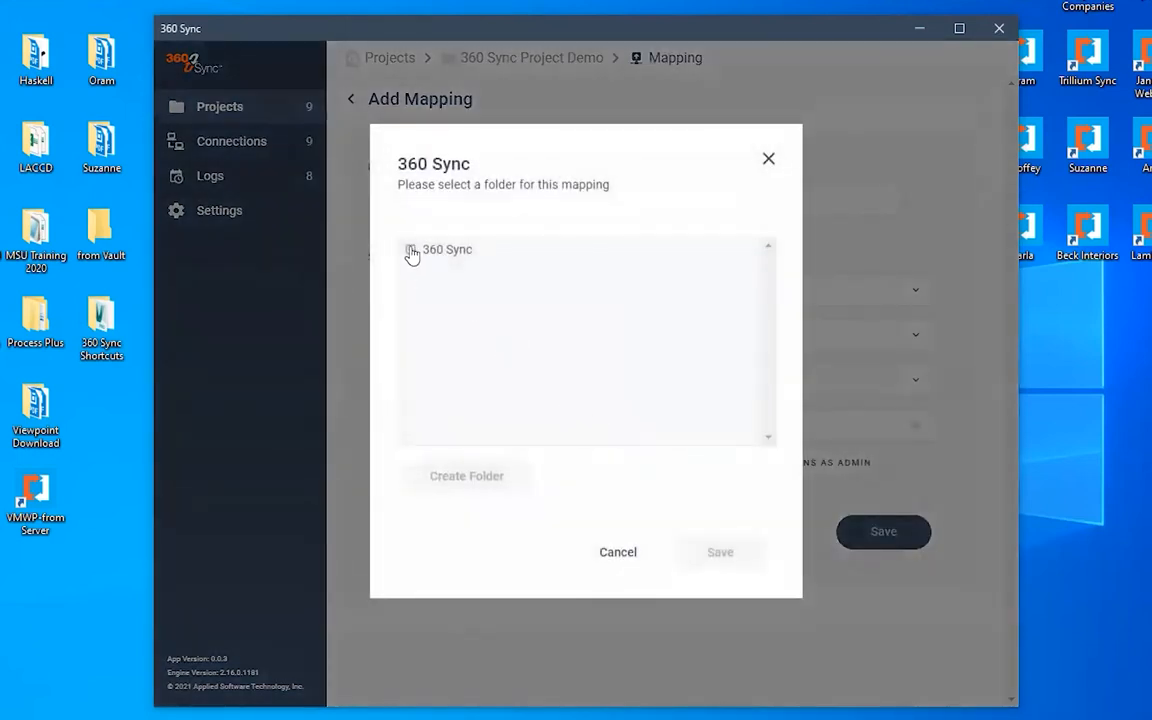
pyautogui.click(411, 251)
pyautogui.click(433, 299)
pyautogui.scroll(-15, 543, 345)
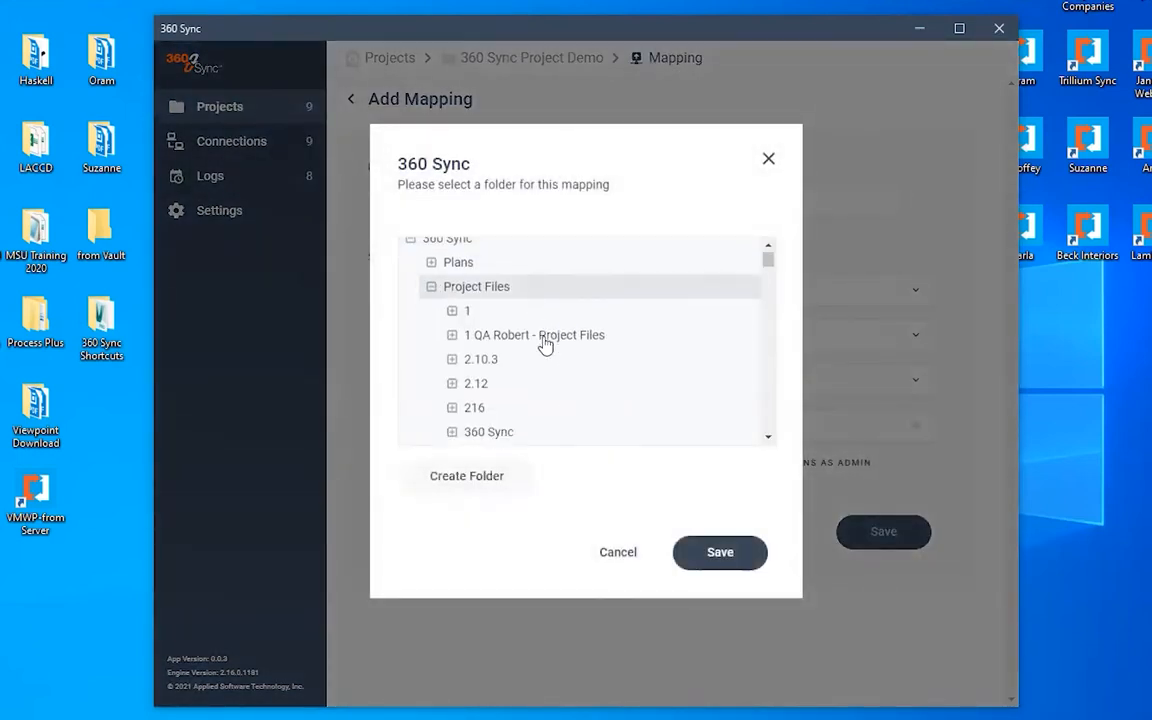
pyautogui.scroll(-12, 540, 345)
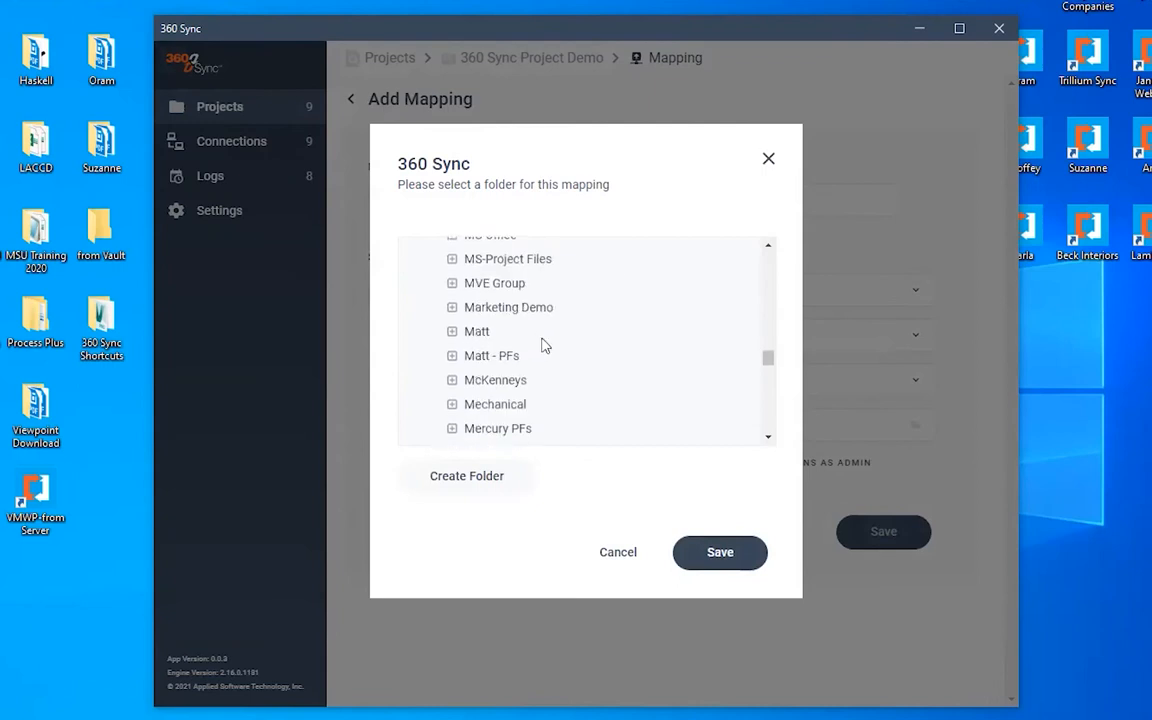
pyautogui.scroll(-2, 540, 348)
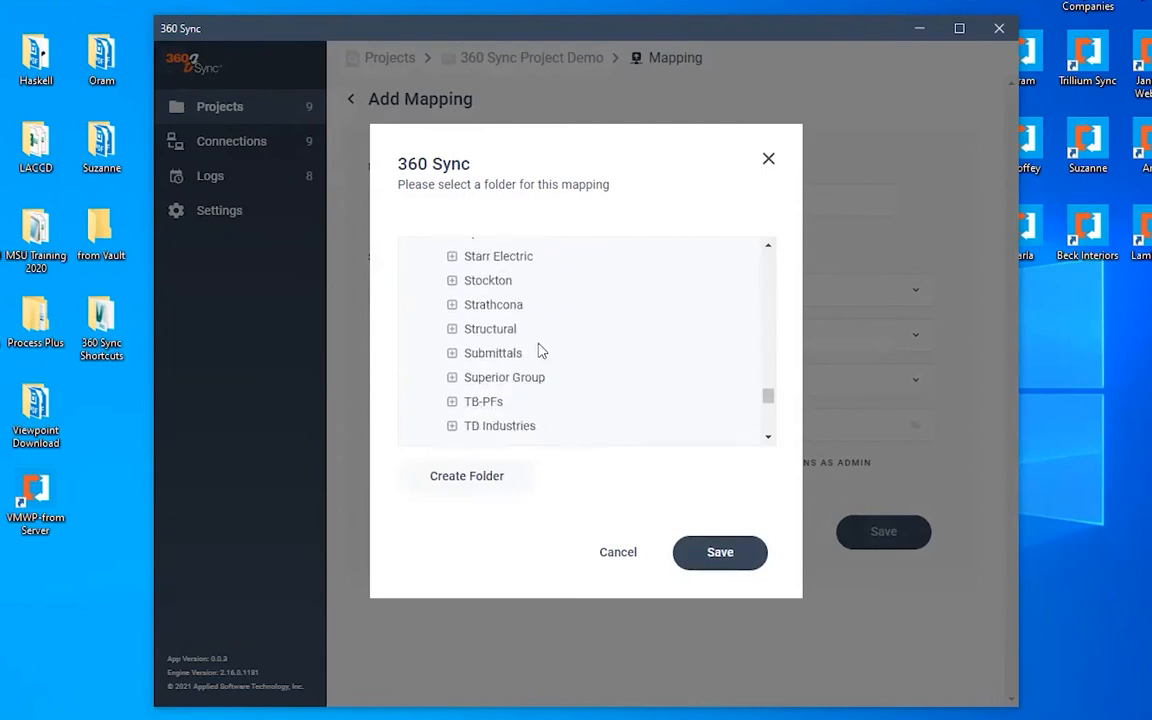
pyautogui.click(716, 552)
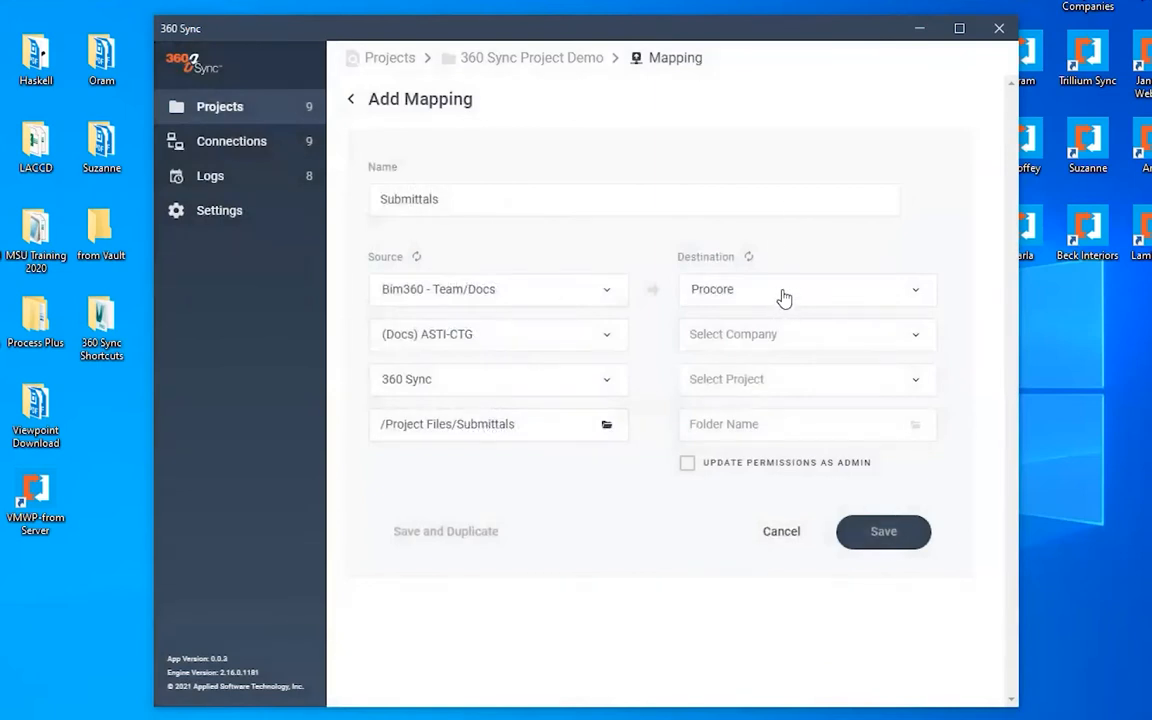
# - Choose XL Construction as the destination company and 360 Sync Testing as the destination project
pyautogui.click(786, 338)
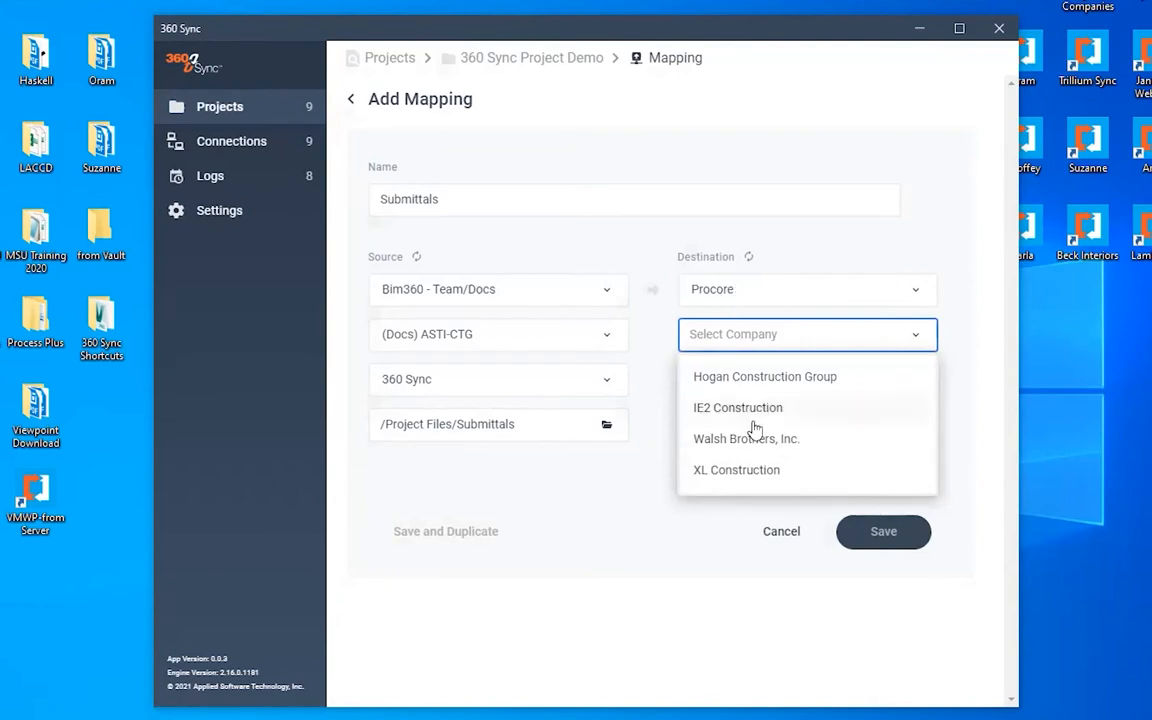
pyautogui.click(737, 470)
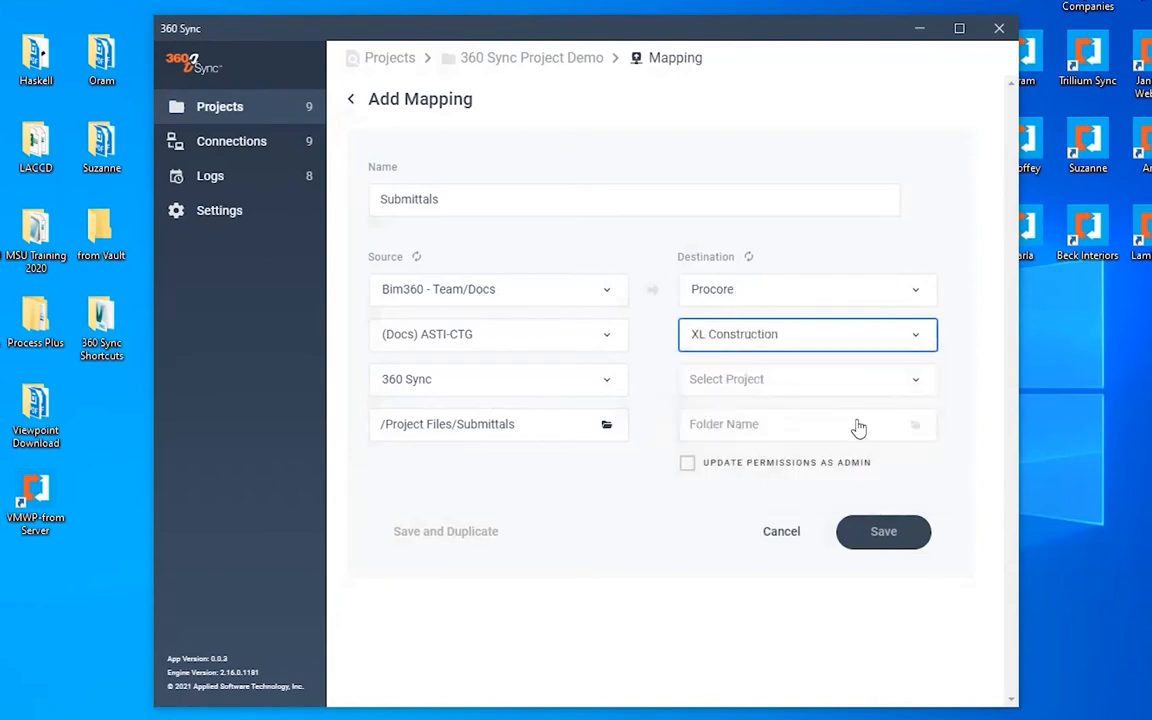
pyautogui.click(790, 388)
pyautogui.click(740, 422)
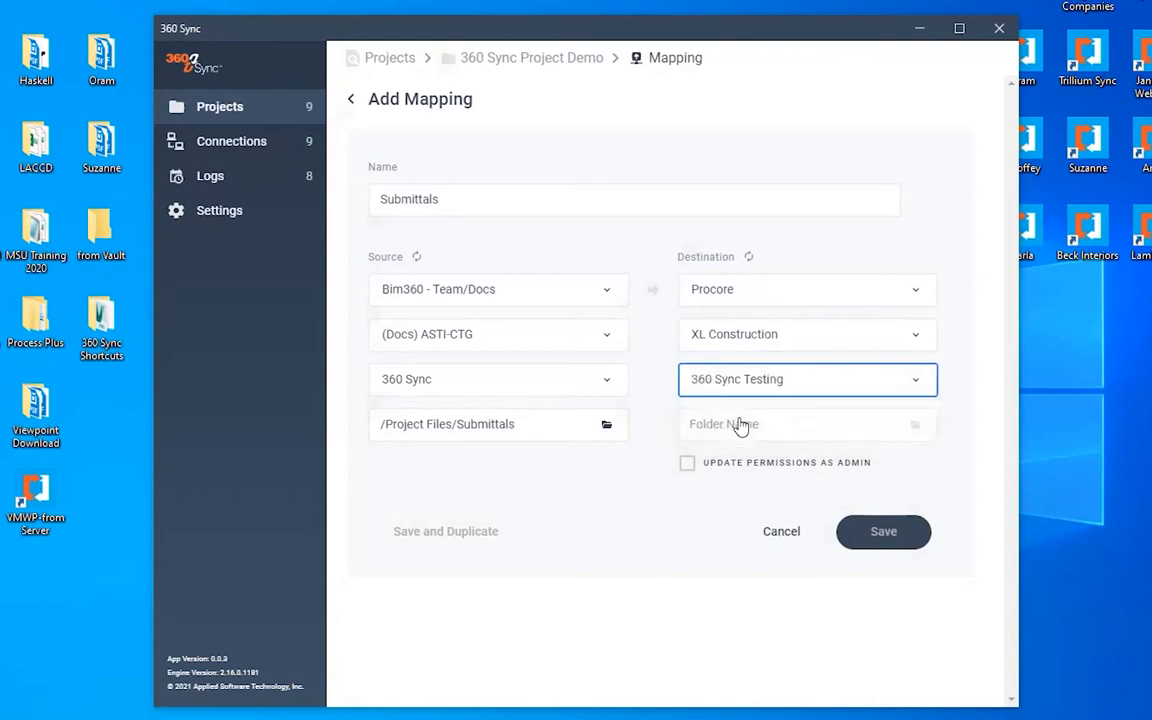
# - Select the Submittals folder under 360 Sync Testing as the destination folder
pyautogui.click(912, 432)
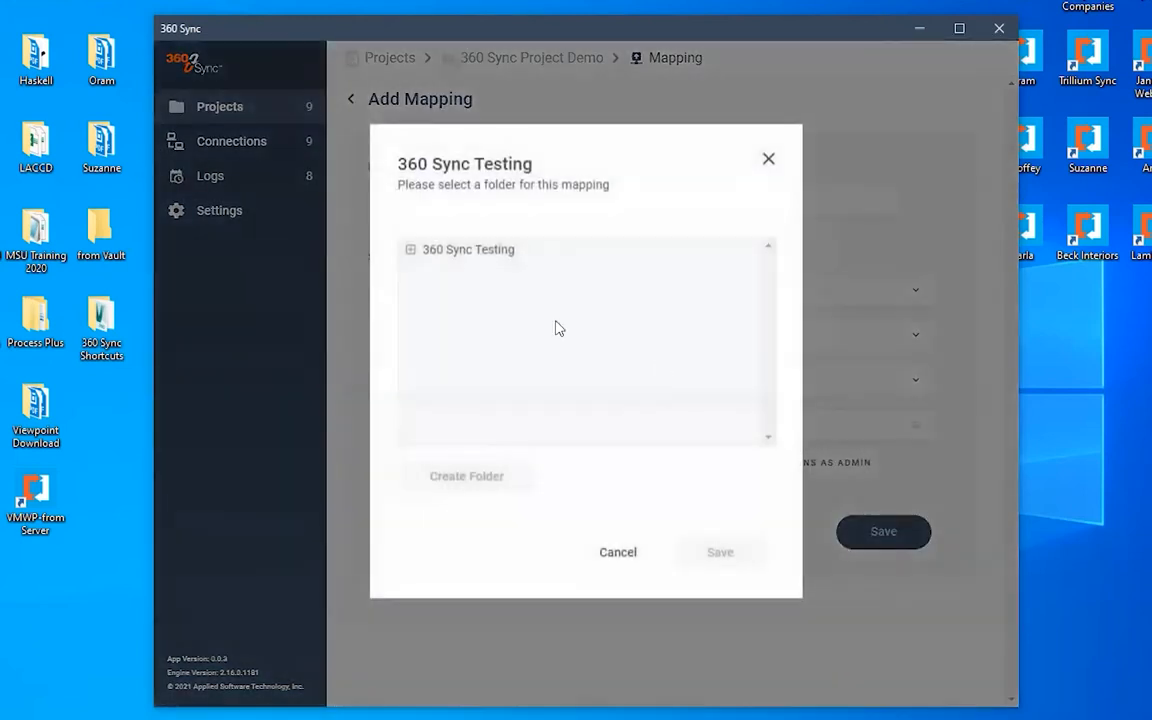
pyautogui.click(410, 250)
pyautogui.scroll(-15, 550, 310)
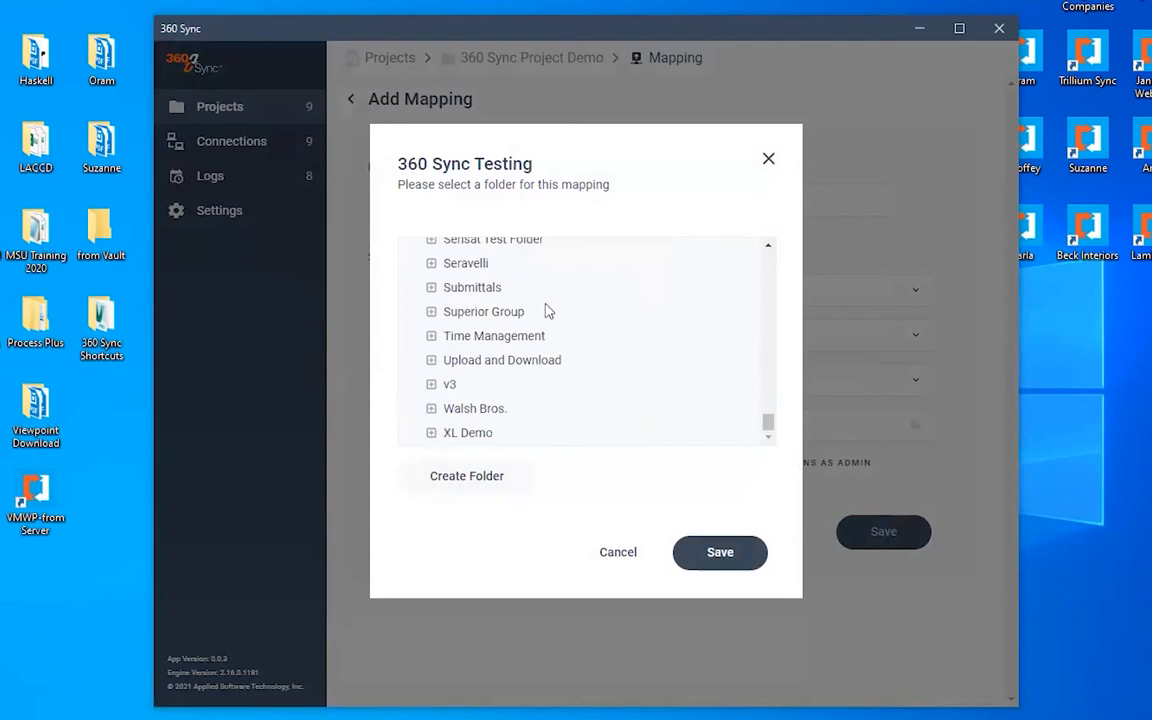
pyautogui.scroll(1, 545, 316)
pyautogui.click(478, 376)
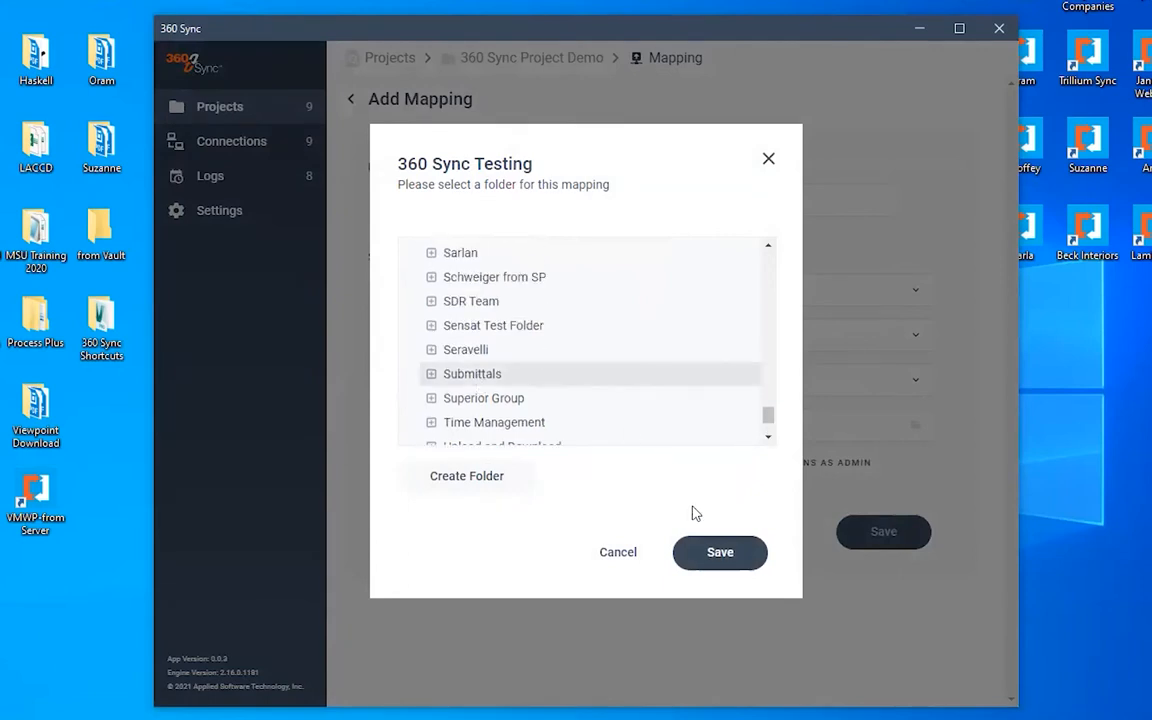
pyautogui.click(712, 552)
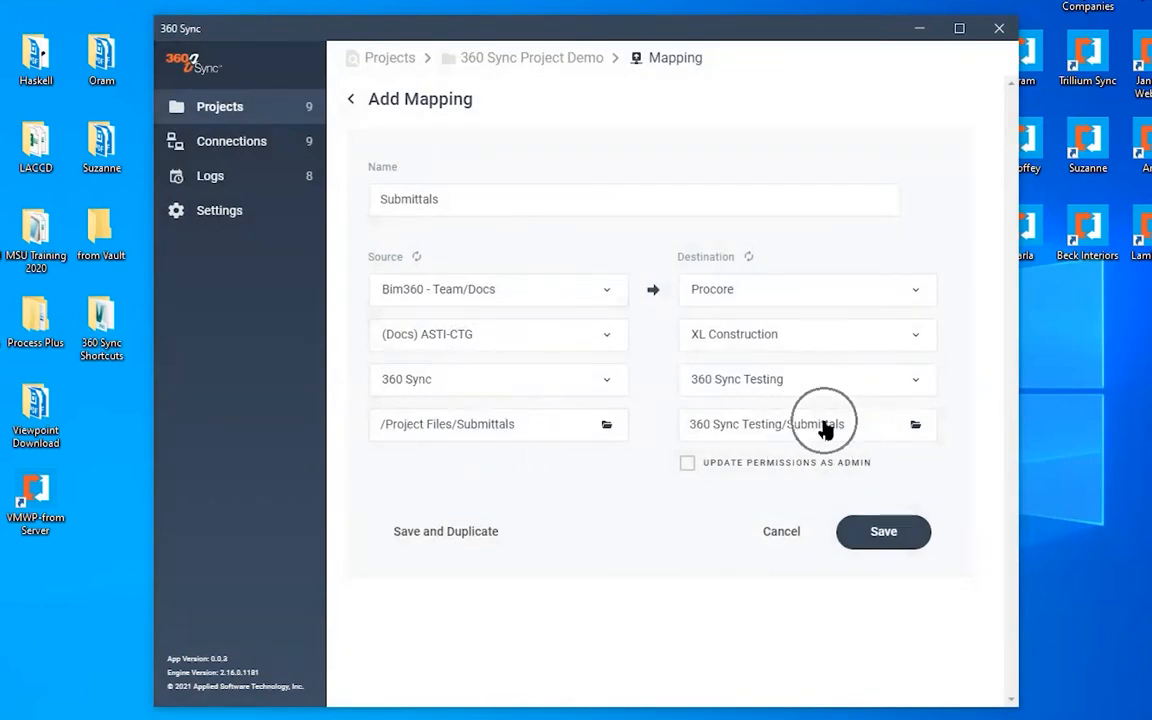
# - Save the mapping and duplicate it, naming the duplicate RFIs
pyautogui.click(412, 535)
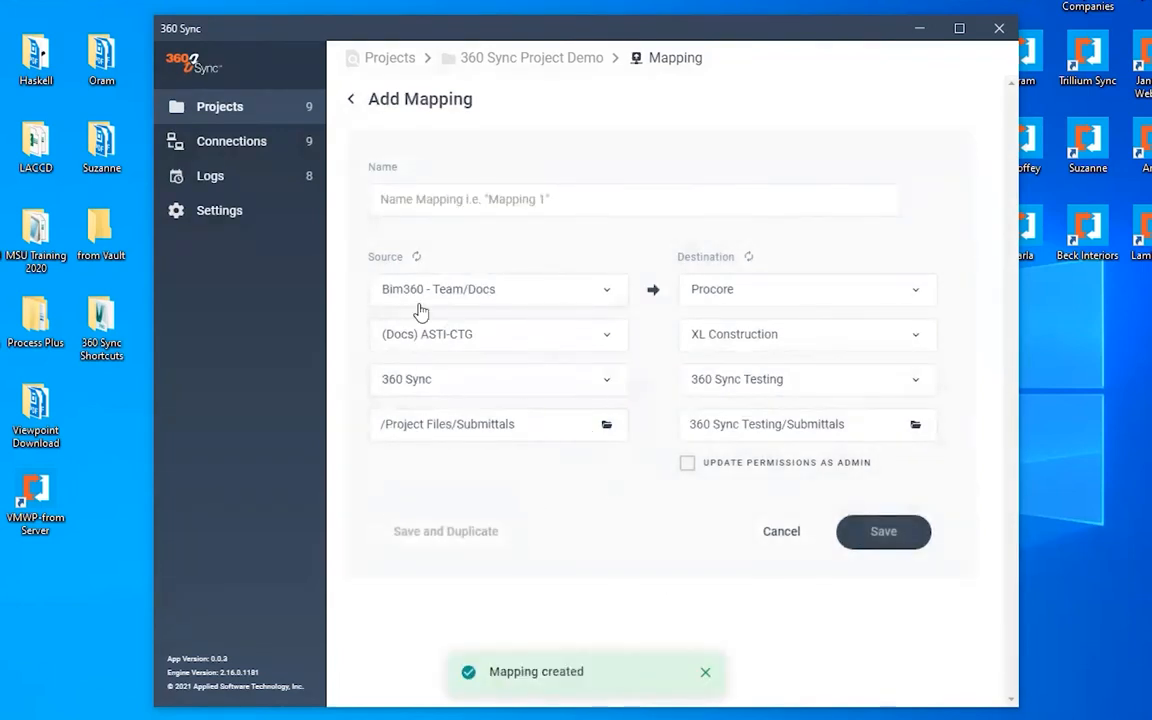
pyautogui.click(477, 205)
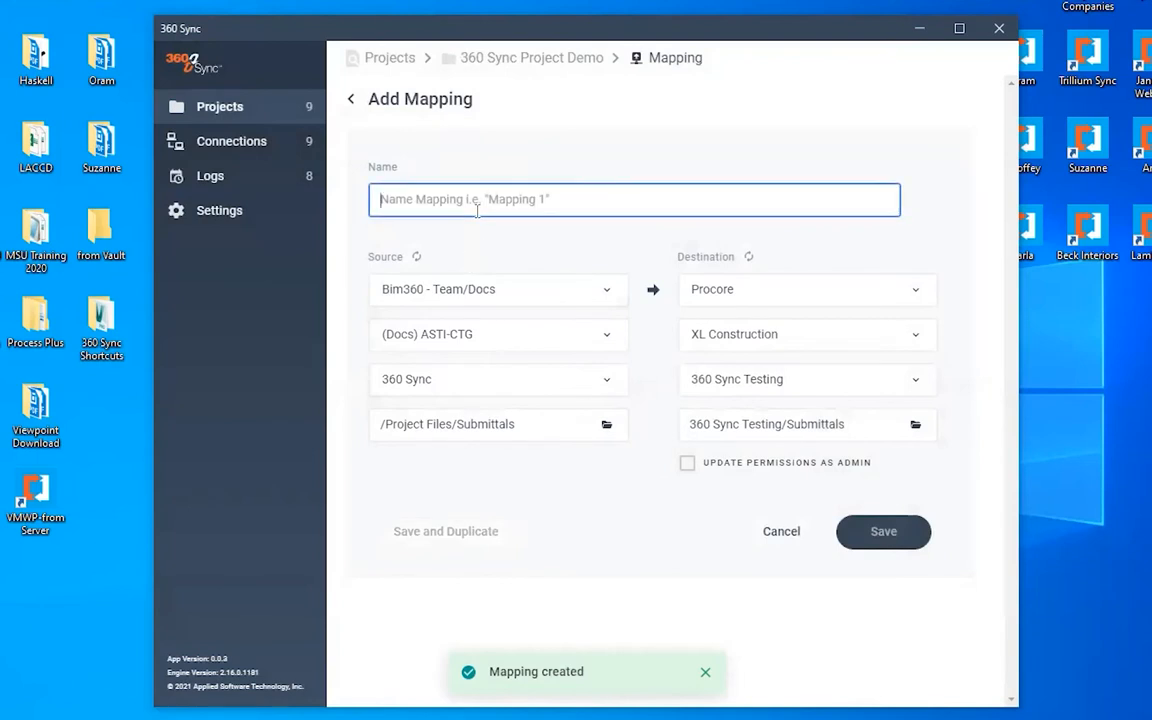
pyautogui.write('RFIs')
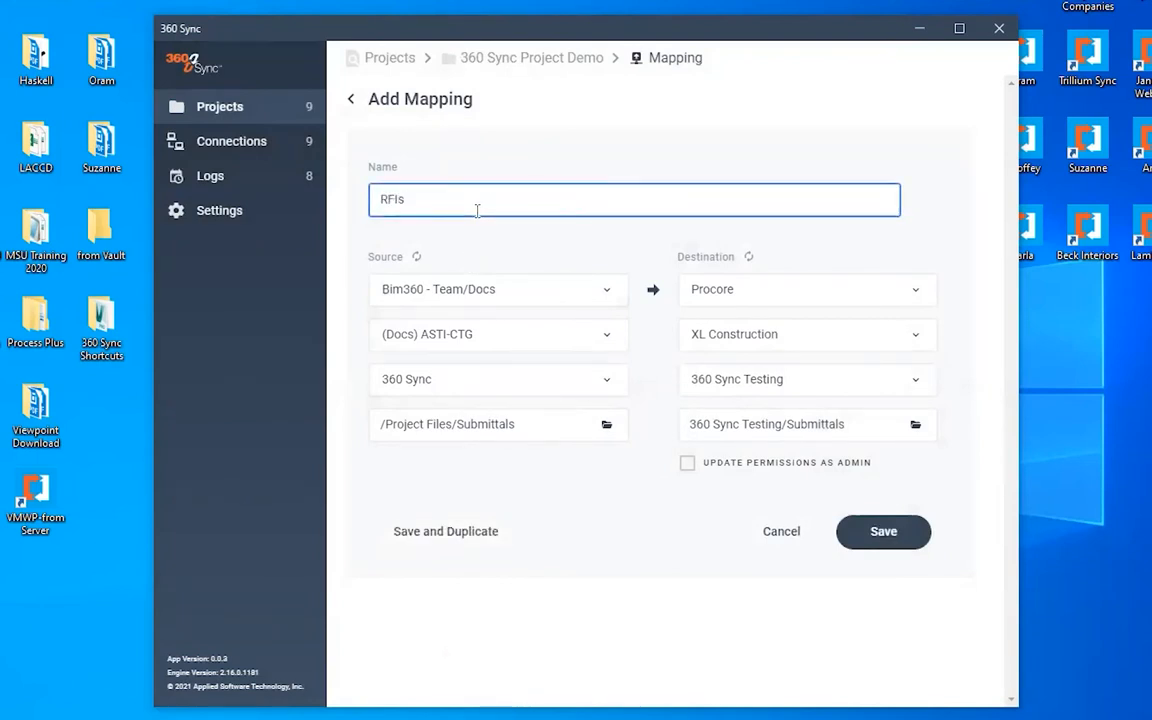
# - Change the source folder to Project Files/RFIs in the 360 Sync folder tree
pyautogui.click(607, 425)
pyautogui.click(411, 259)
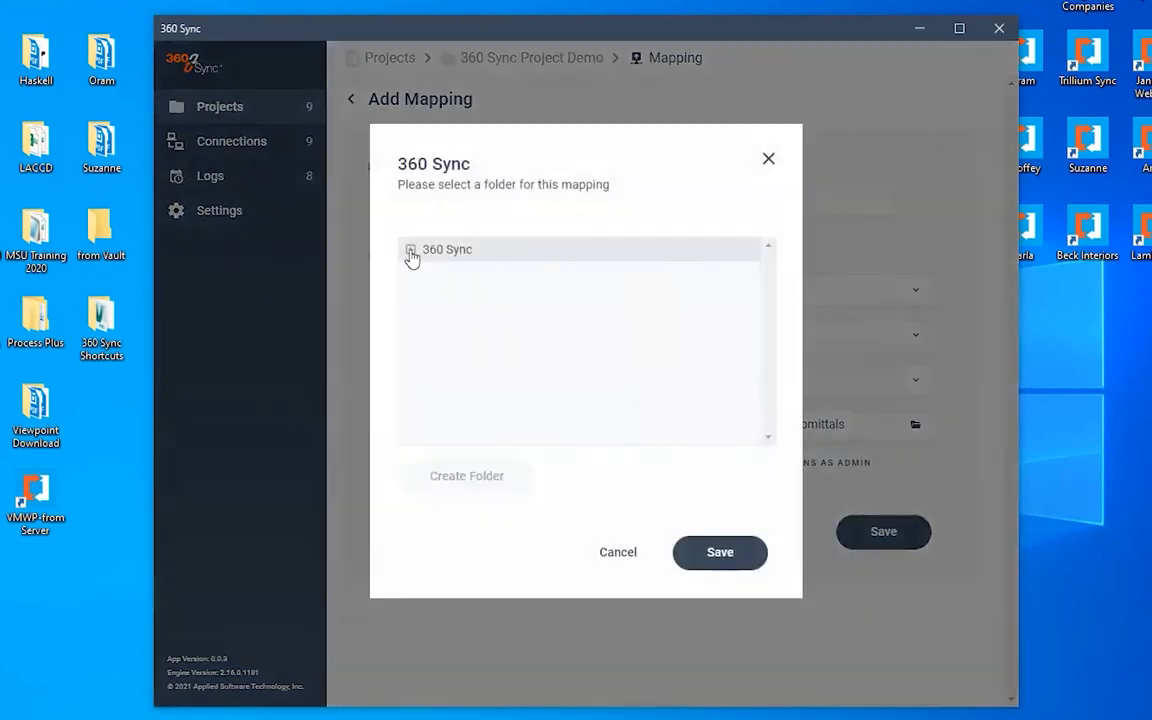
pyautogui.click(411, 251)
pyautogui.click(432, 299)
pyautogui.scroll(-15, 490, 360)
pyautogui.scroll(-8, 493, 360)
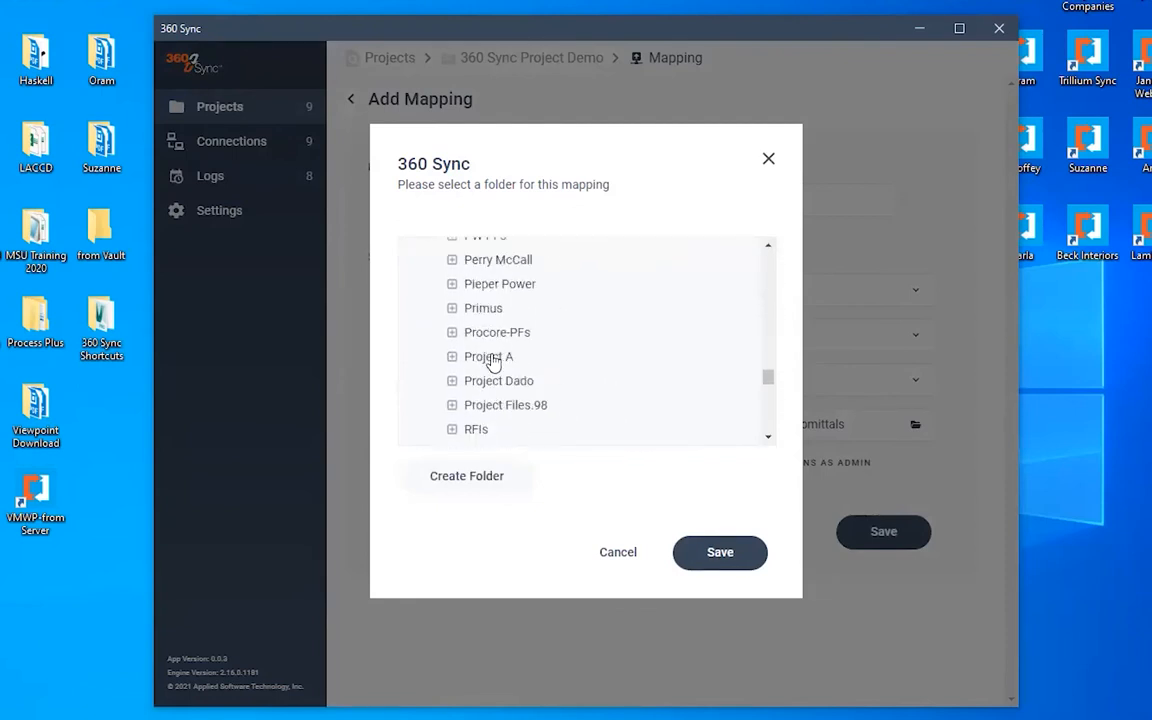
pyautogui.click(481, 345)
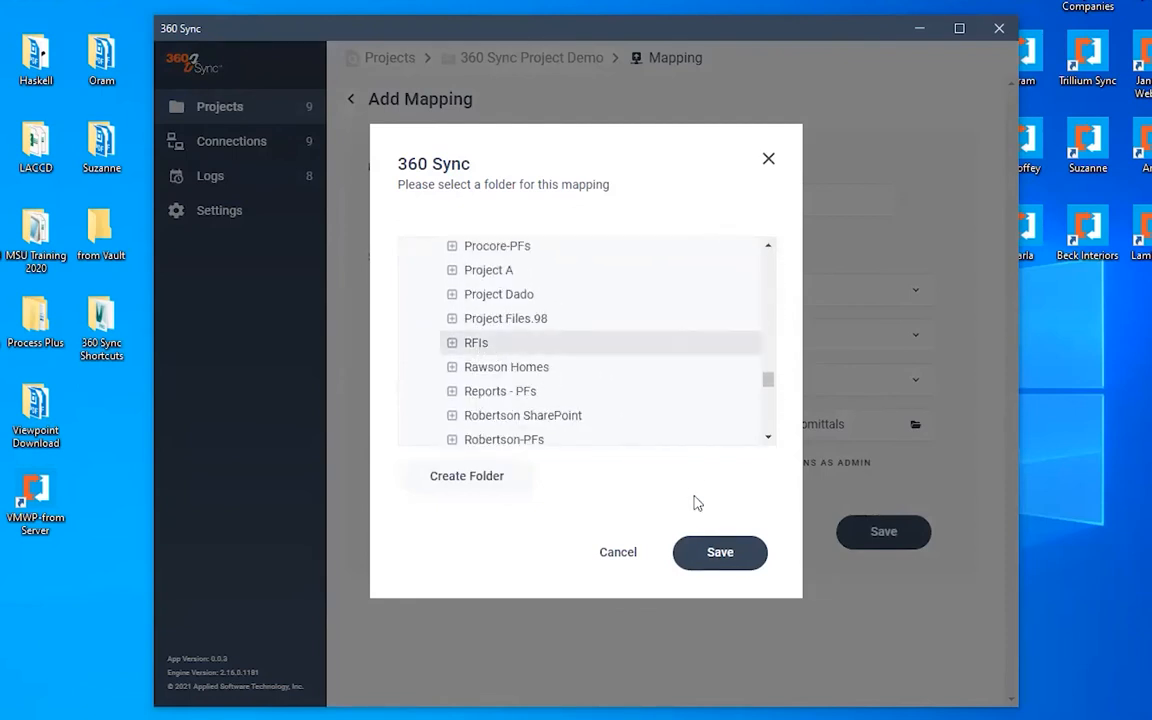
pyautogui.click(722, 551)
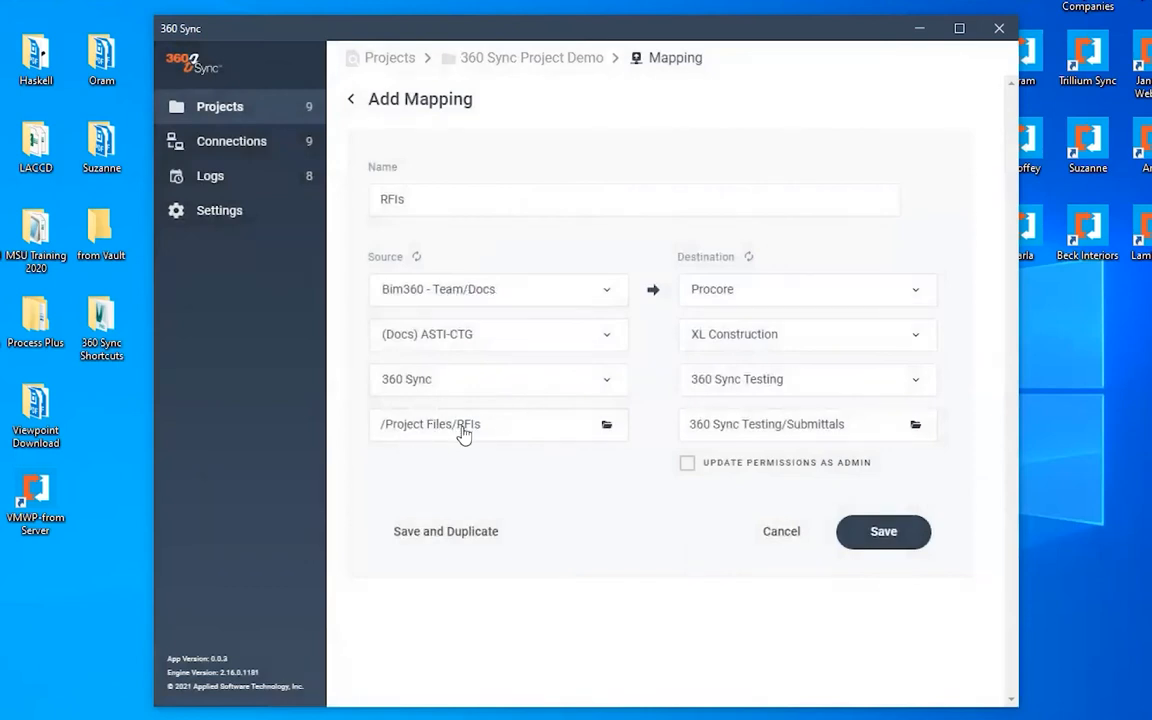
# - Create a new folder named RFIs under 360 Sync Testing from the destination folder picker
pyautogui.click(846, 428)
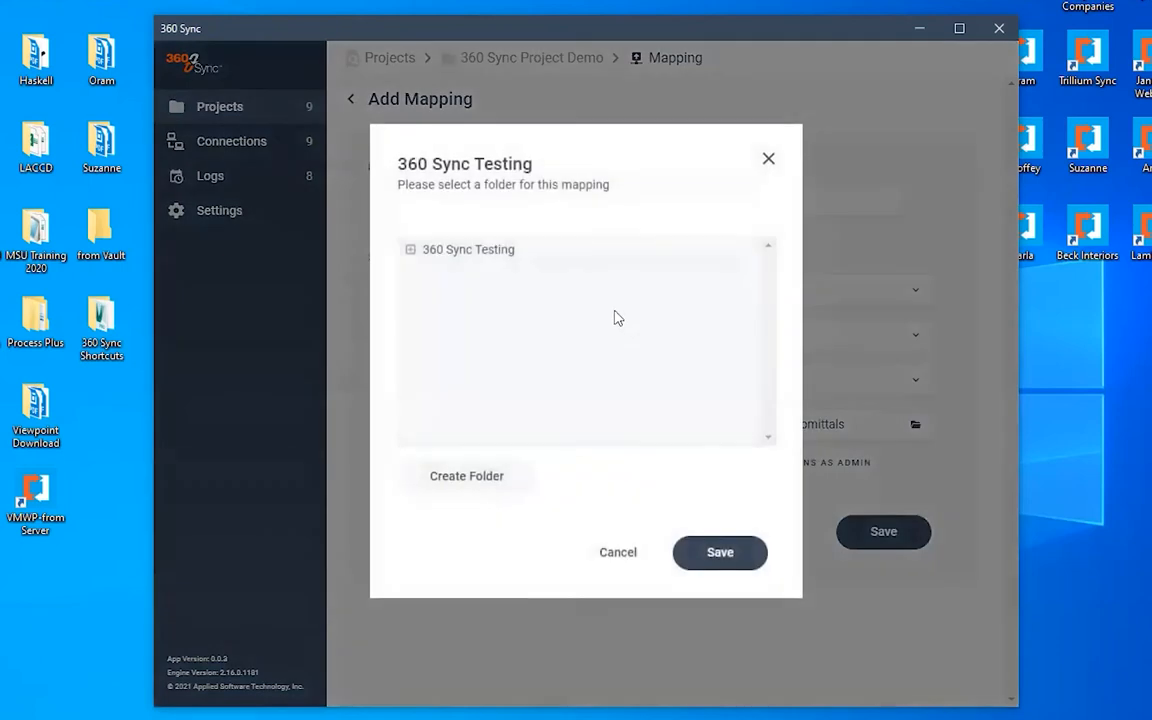
pyautogui.click(412, 254)
pyautogui.scroll(-20, 558, 314)
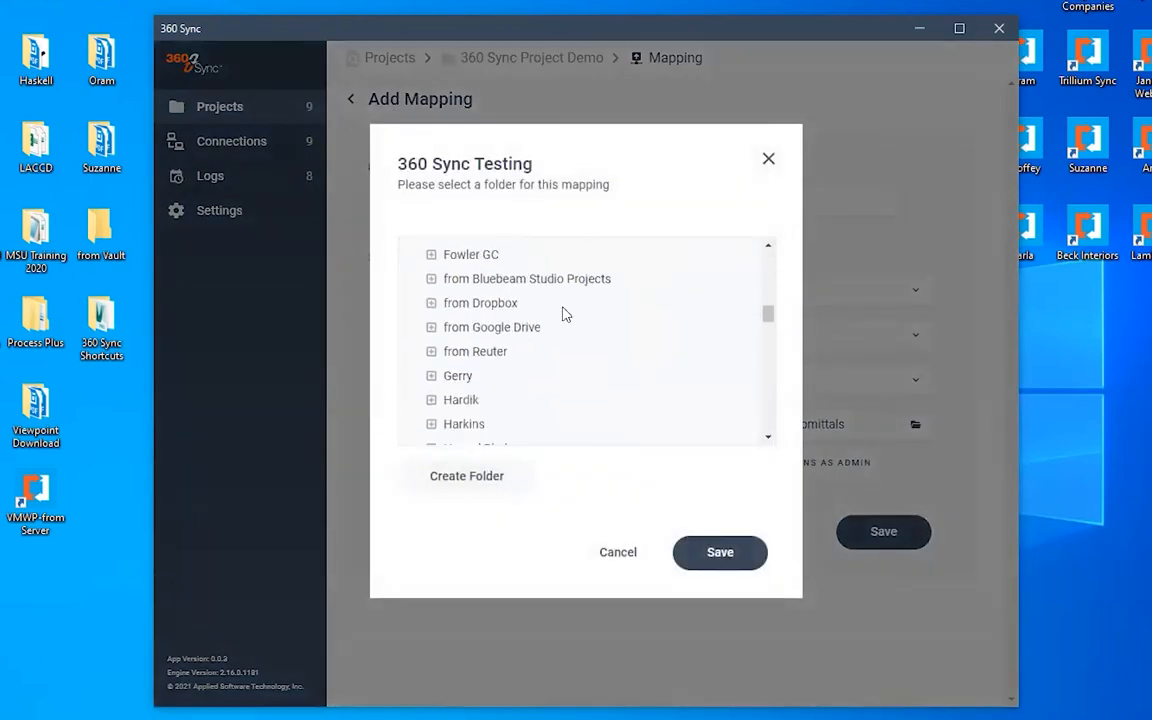
pyautogui.scroll(10, 505, 343)
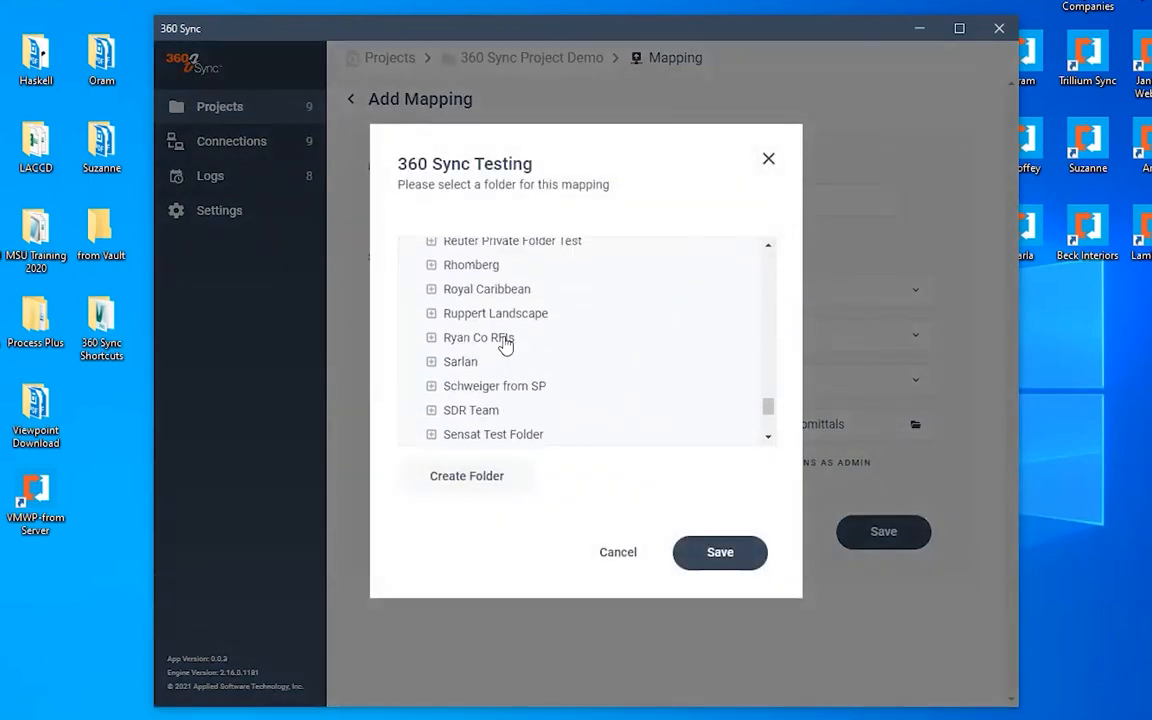
pyautogui.scroll(-3, 505, 343)
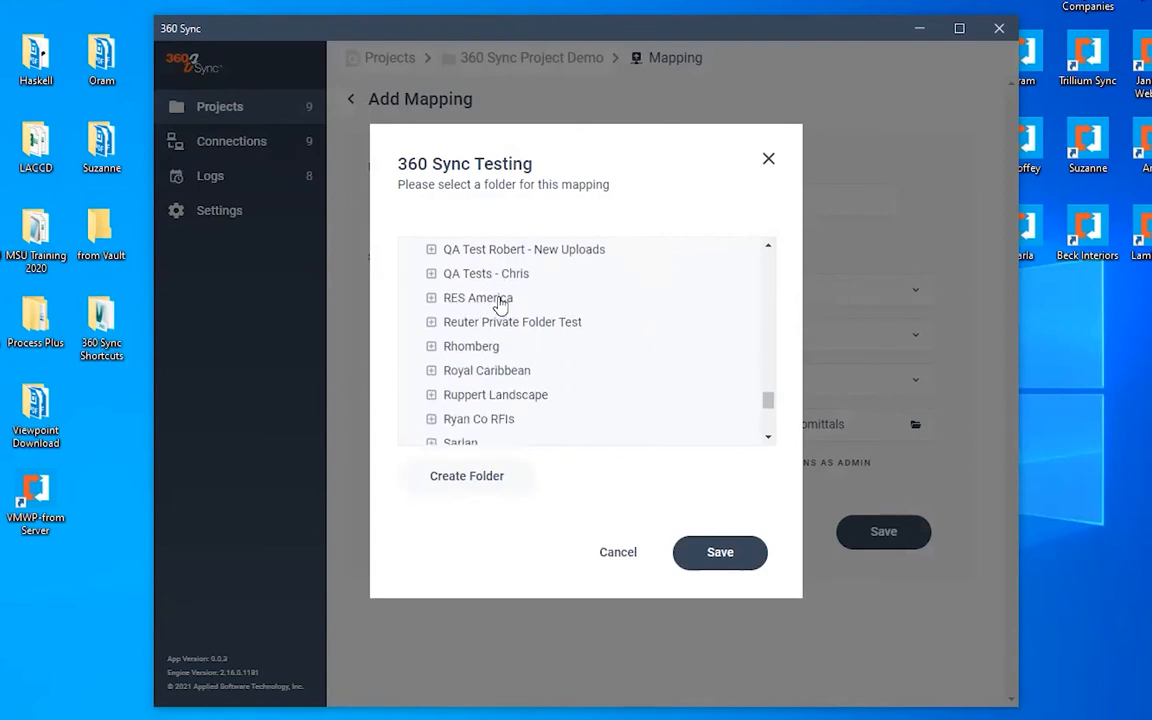
pyautogui.click(466, 482)
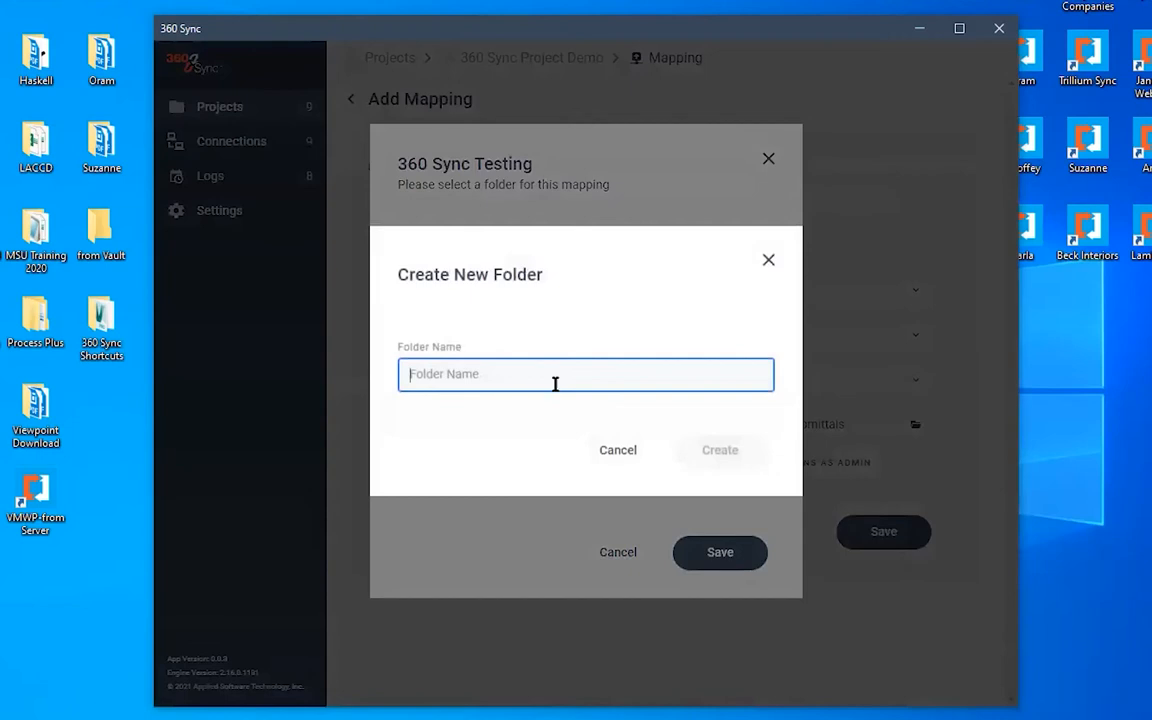
pyautogui.write('RFIs')
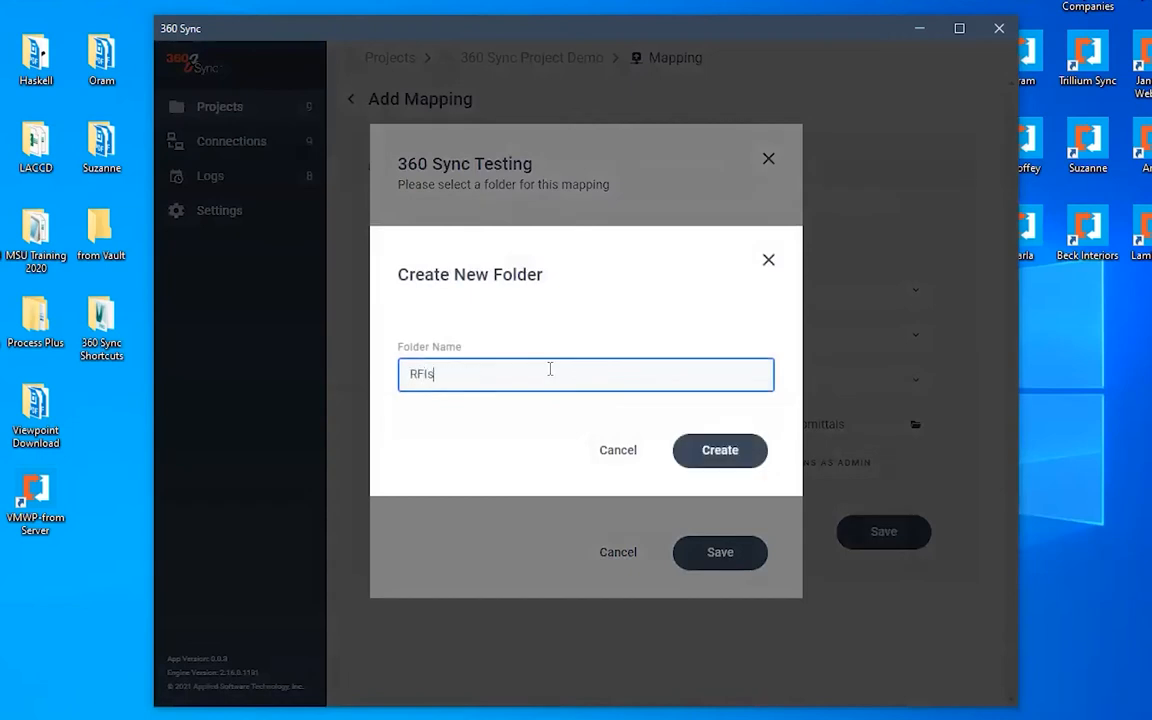
pyautogui.click(721, 458)
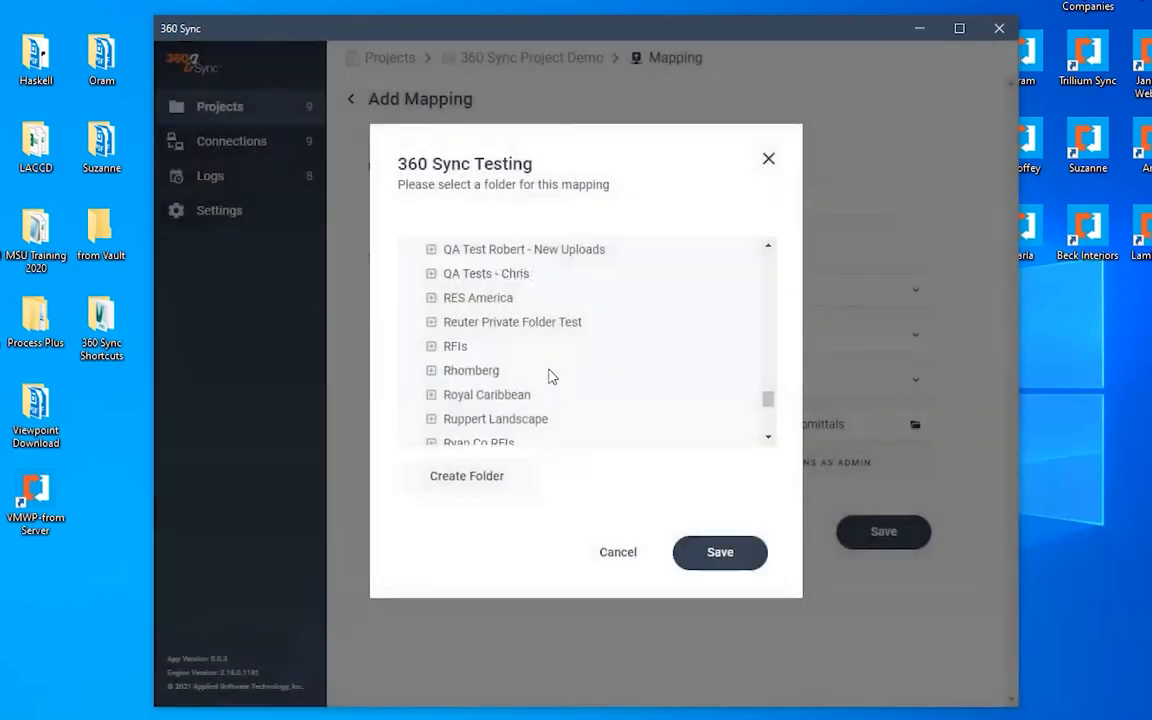
# - Select the new RFIs folder as the destination folder and save the RFIs mapping
pyautogui.click(456, 347)
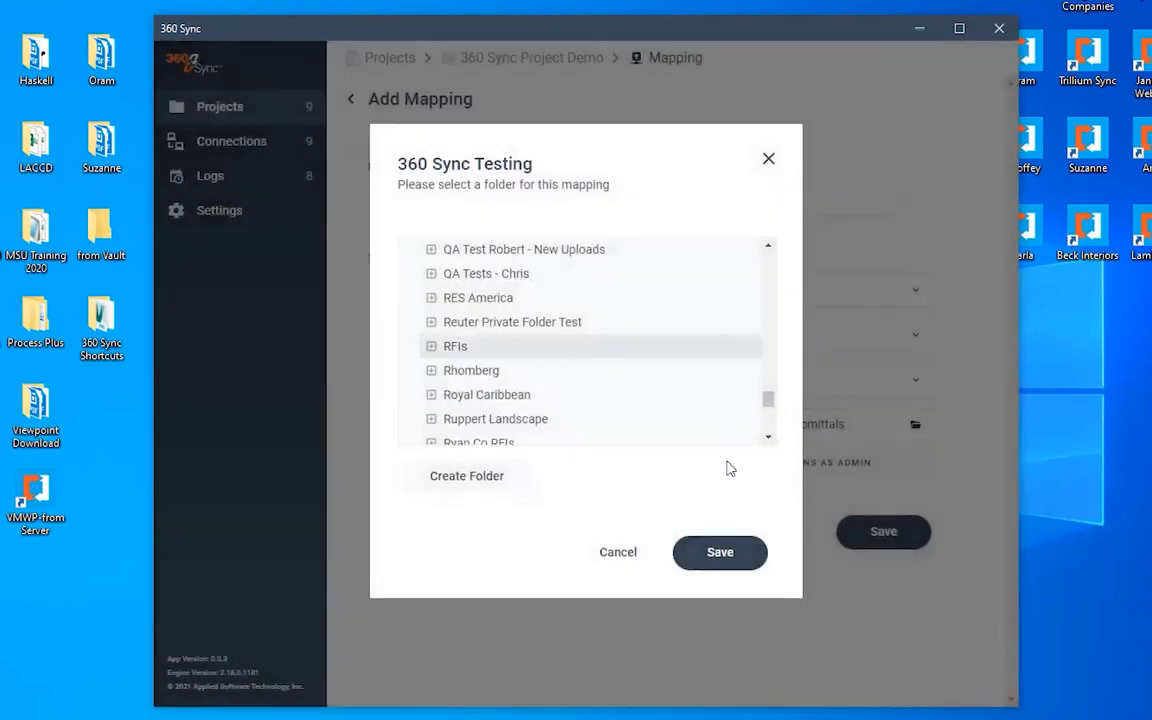
pyautogui.click(455, 348)
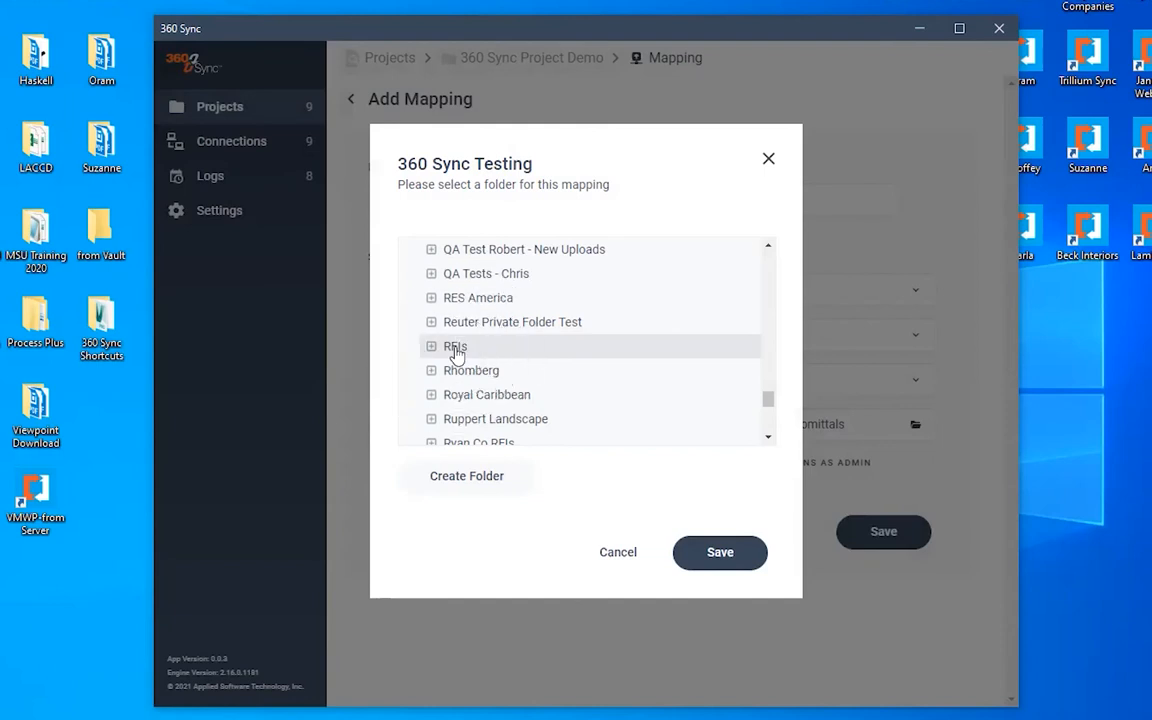
pyautogui.click(722, 554)
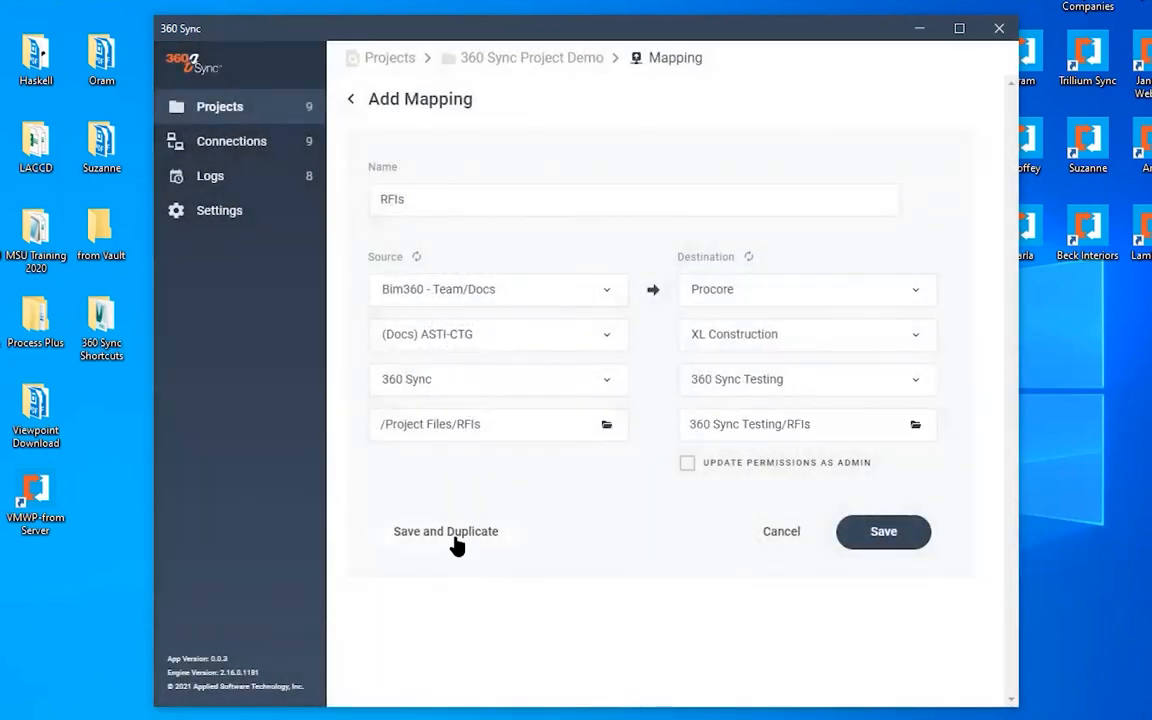
pyautogui.click(884, 535)
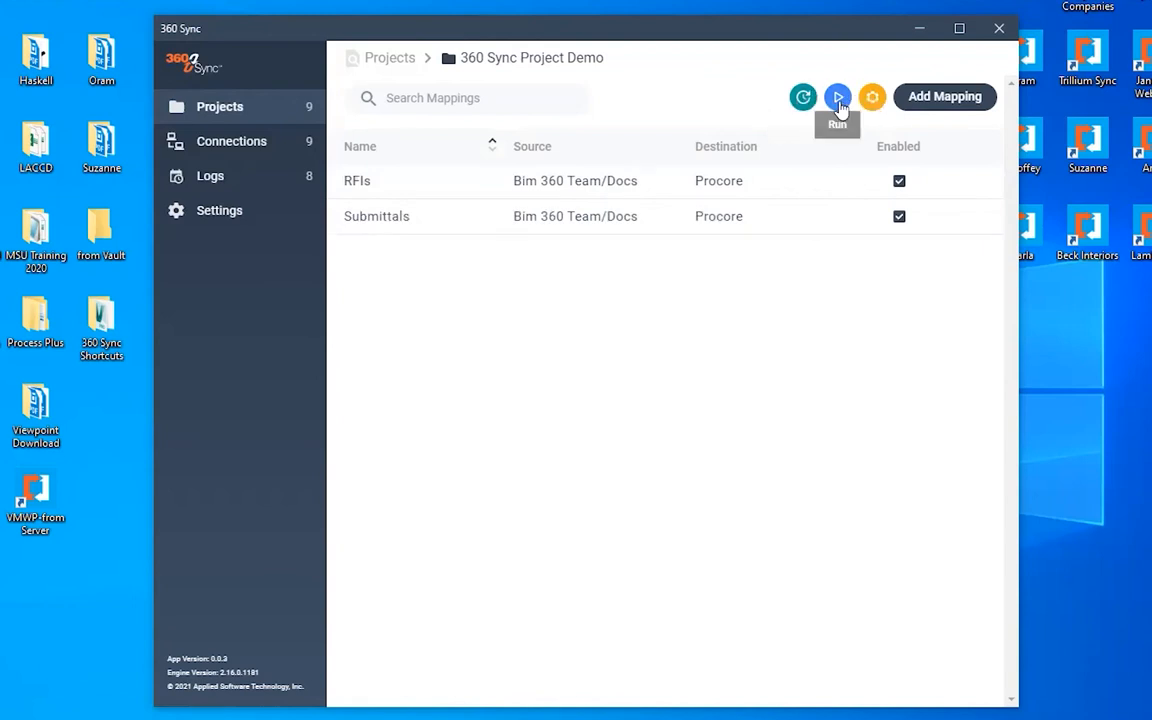
# - Run the sync for the 360 Sync Project Demo mappings
pyautogui.click(872, 100)
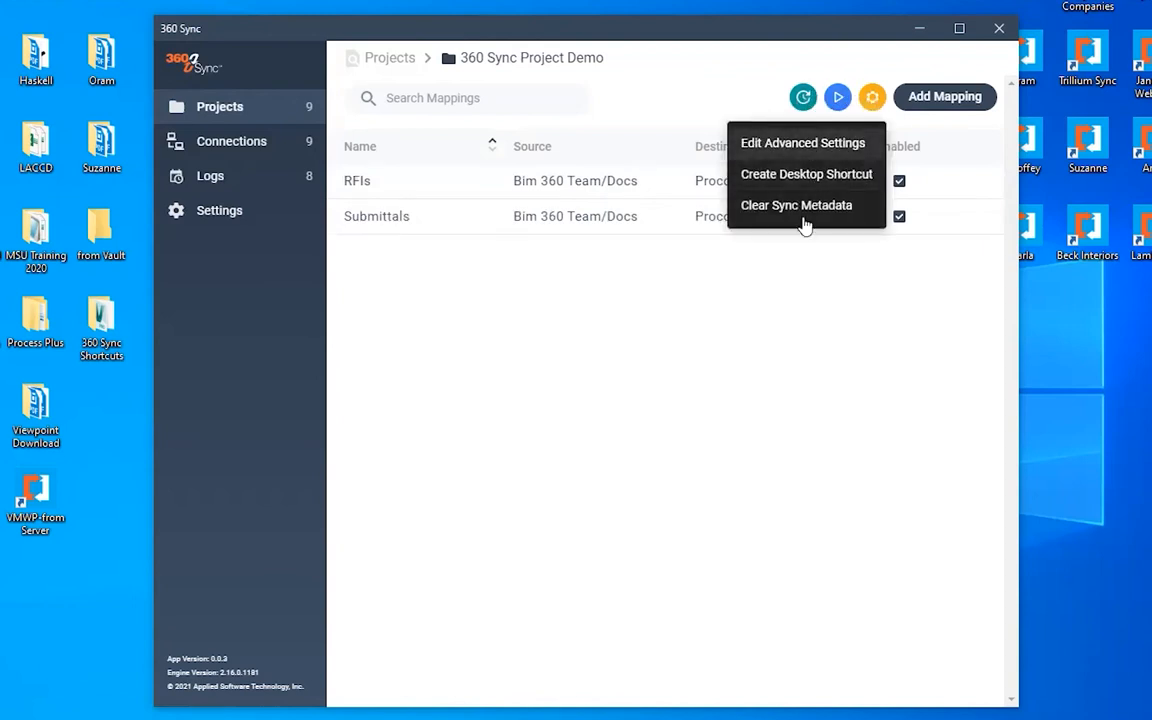
pyautogui.click(762, 339)
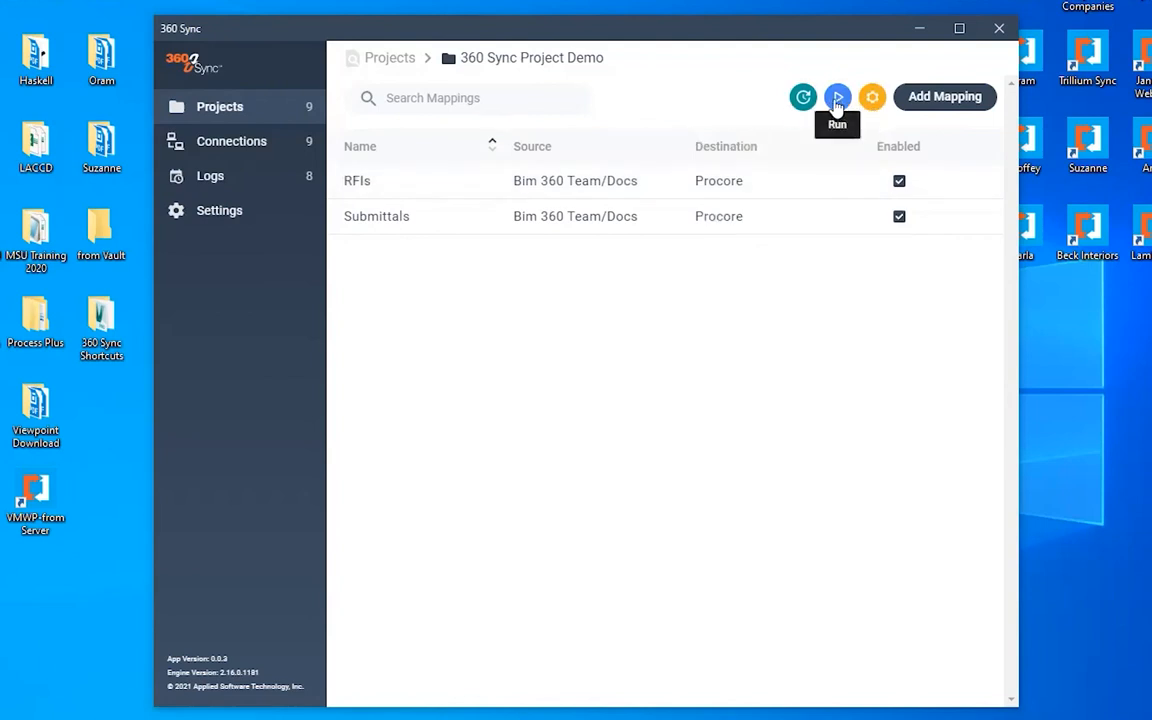
pyautogui.click(838, 100)
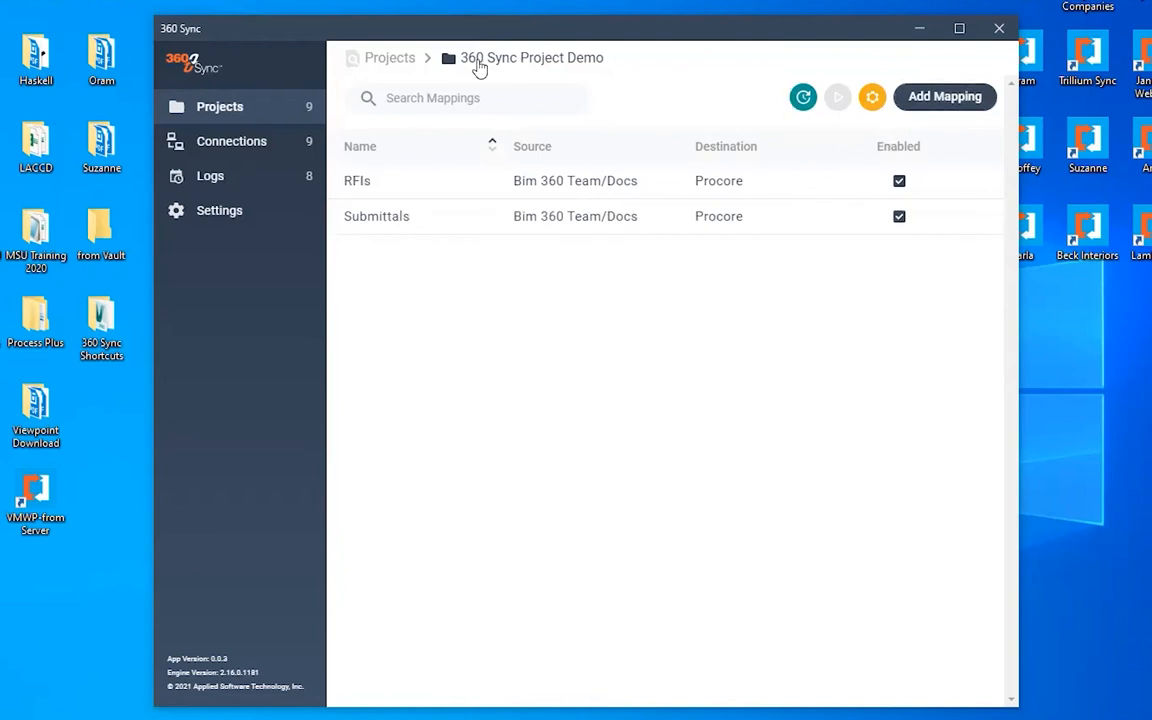
# - Return to the projects list and open the options menu for the 360 Sync Project Demo project
pyautogui.click(402, 58)
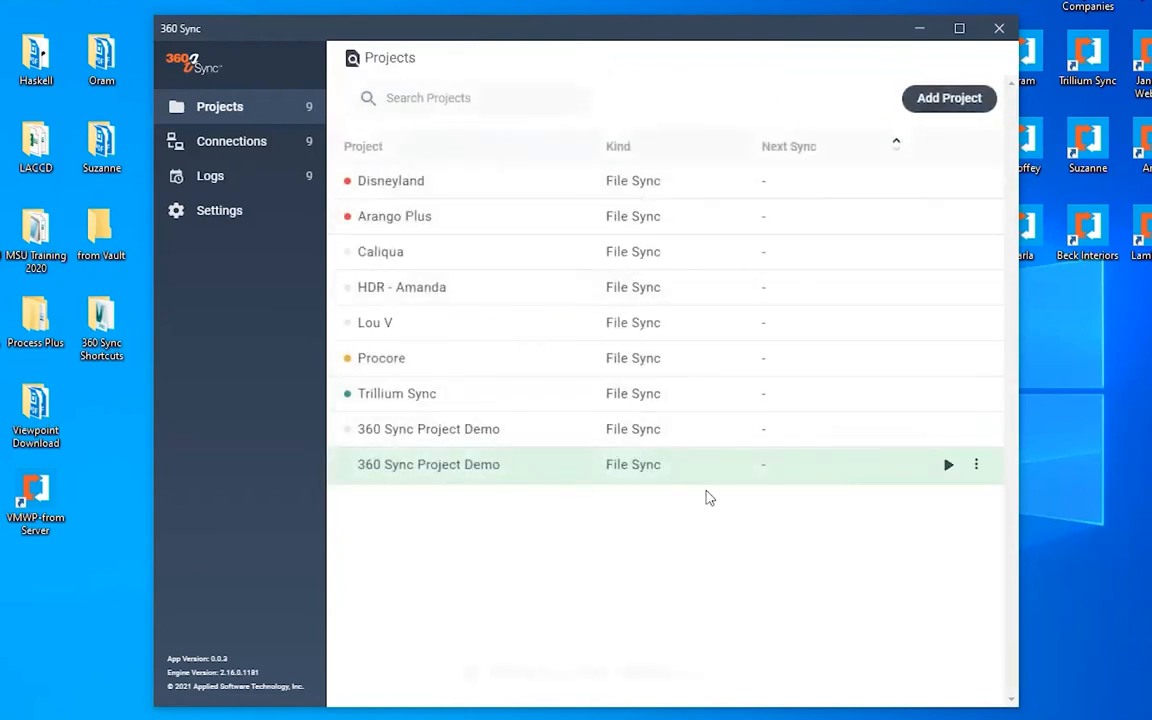
pyautogui.click(976, 466)
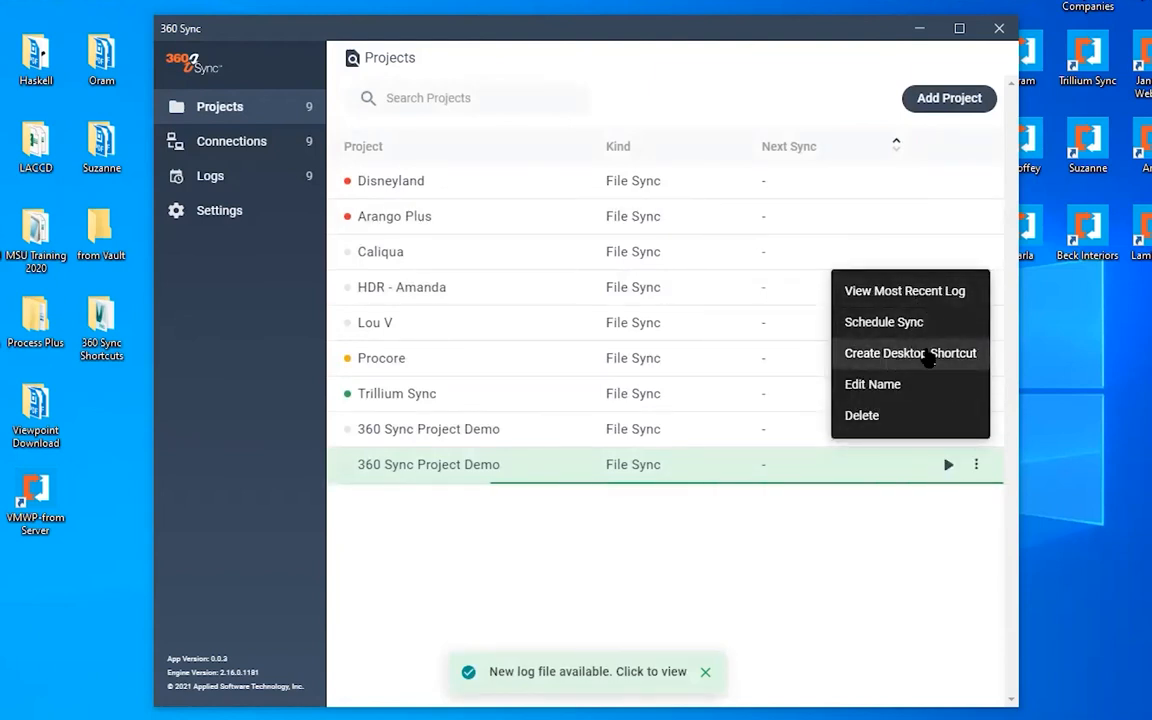
pyautogui.click(596, 596)
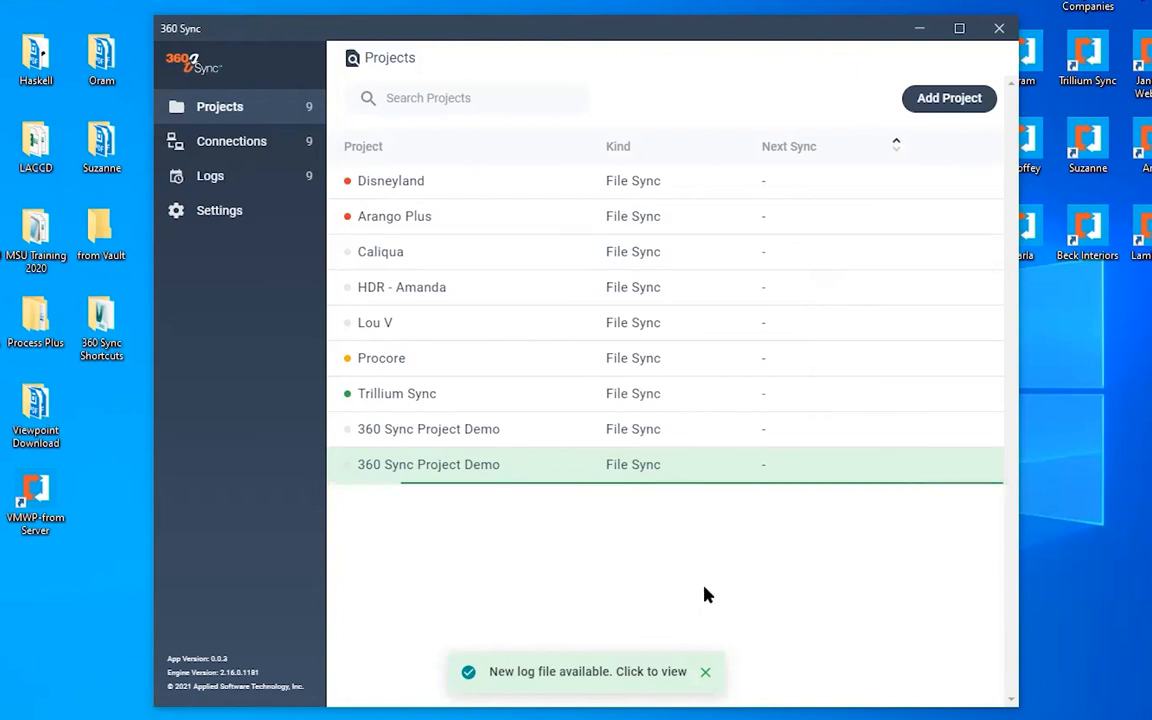